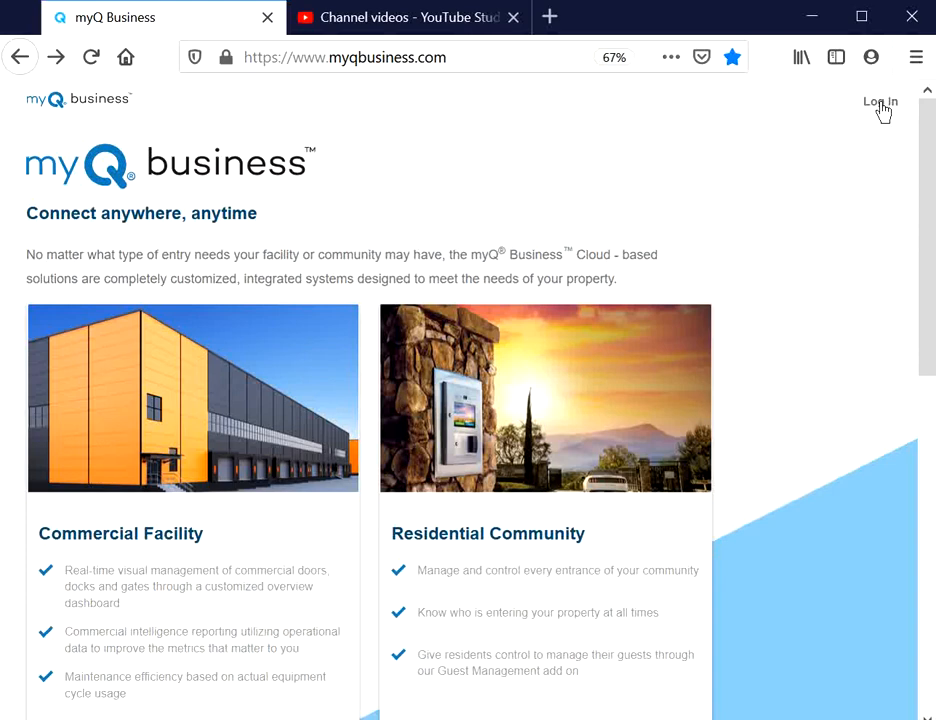
Step: Go from the myQ Business home page to the account Log In page
click(880, 105)
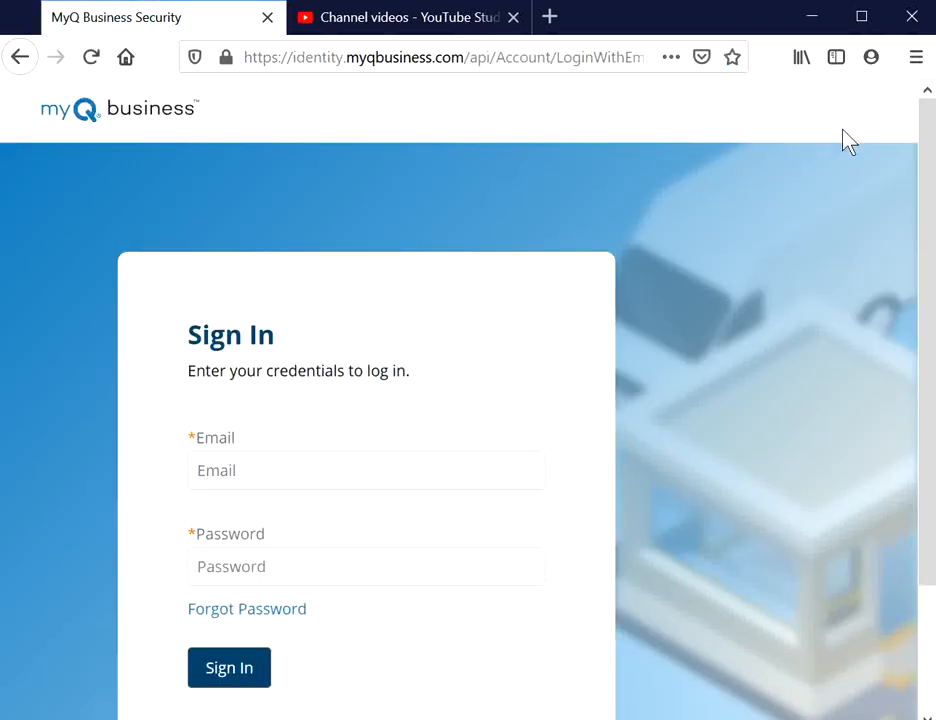
Step: Sign in with the account e-mail and password, declining Firefox's offer to save the login
click(423, 470)
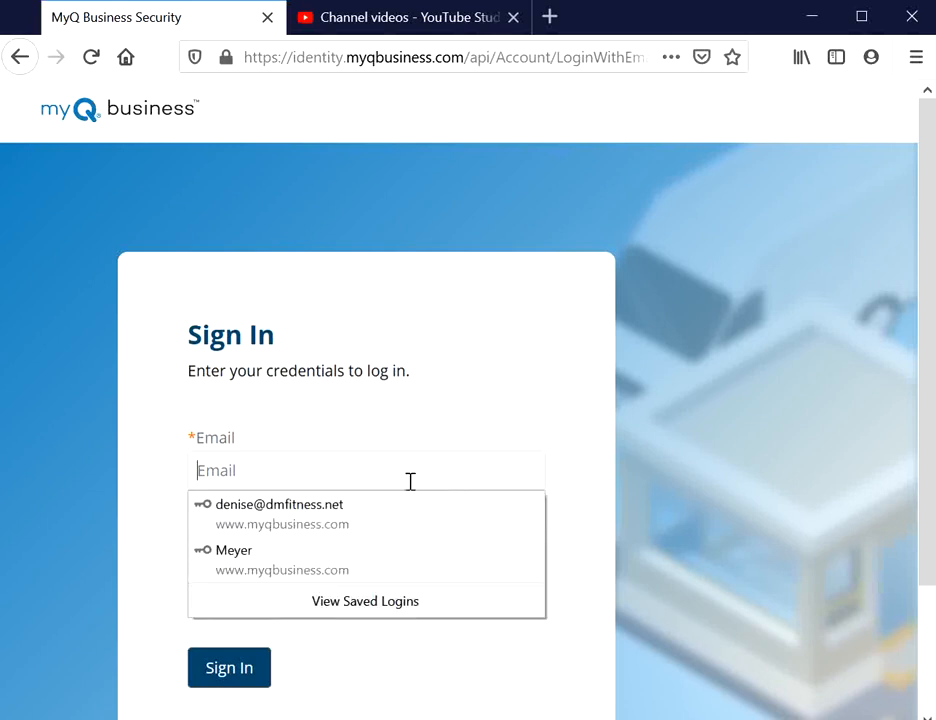
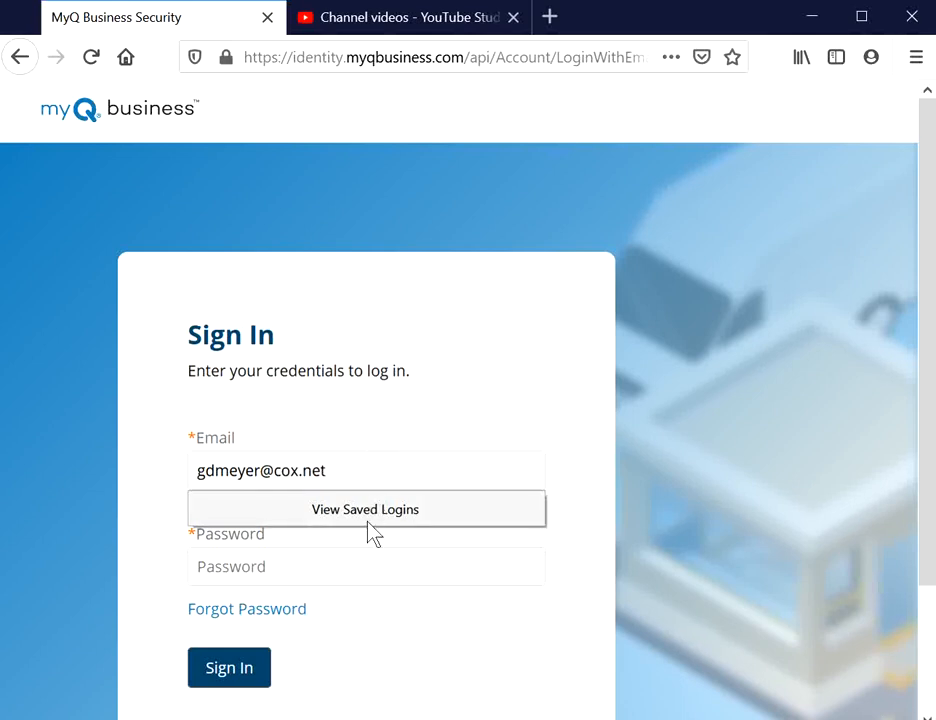
click(361, 560)
text(•••••••)
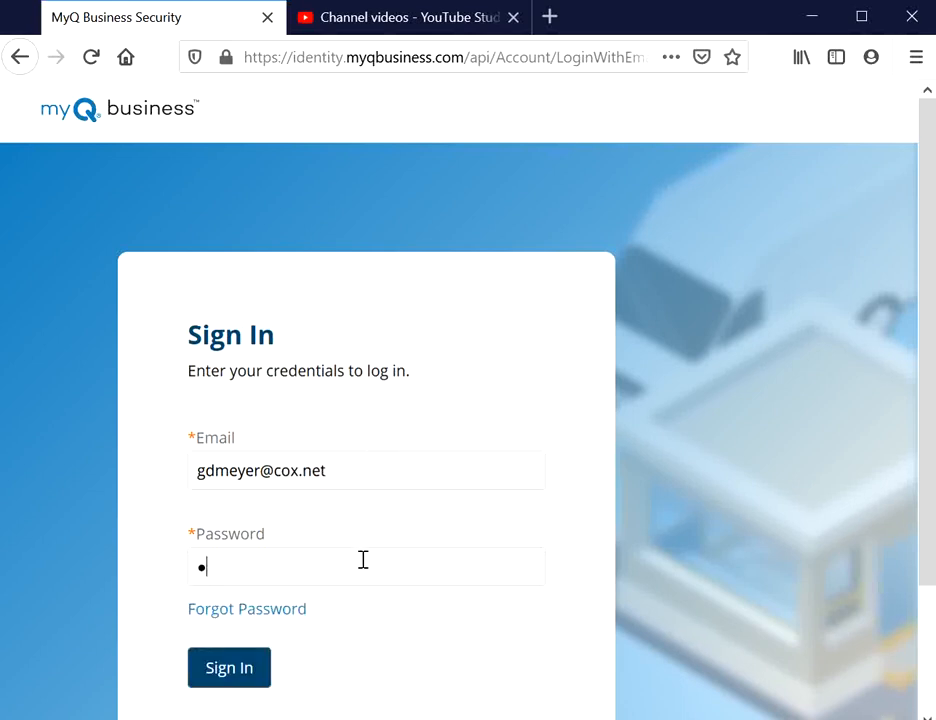
text(••)
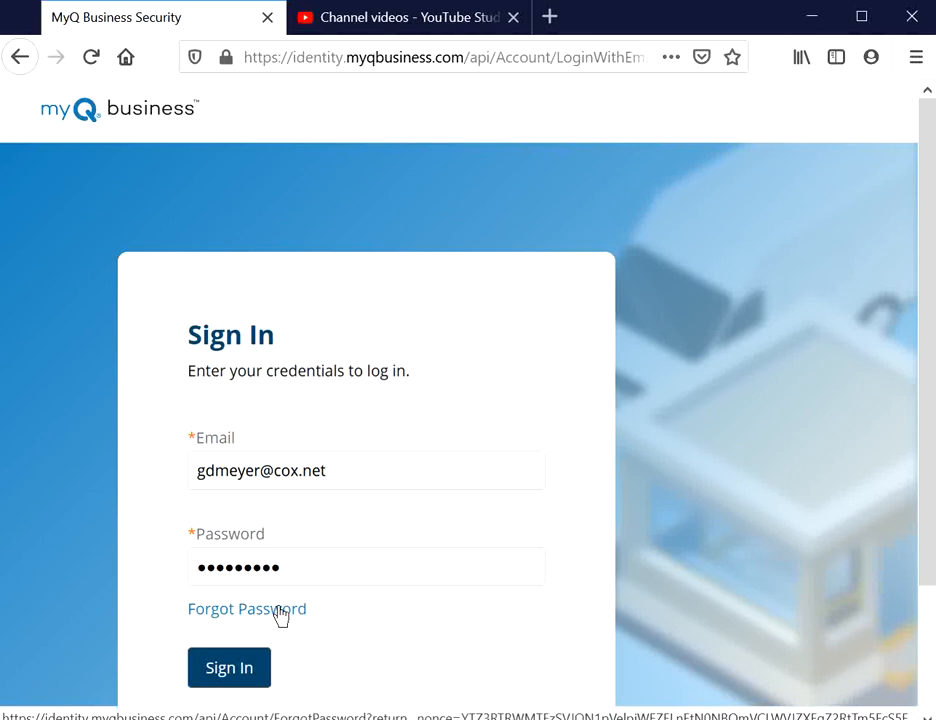
click(241, 677)
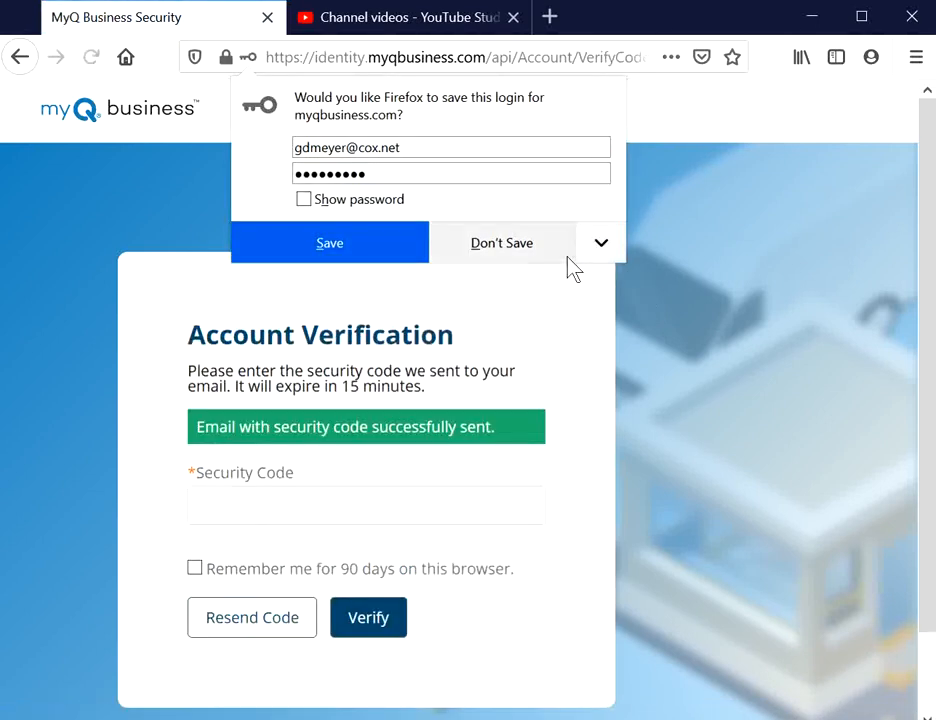
click(562, 250)
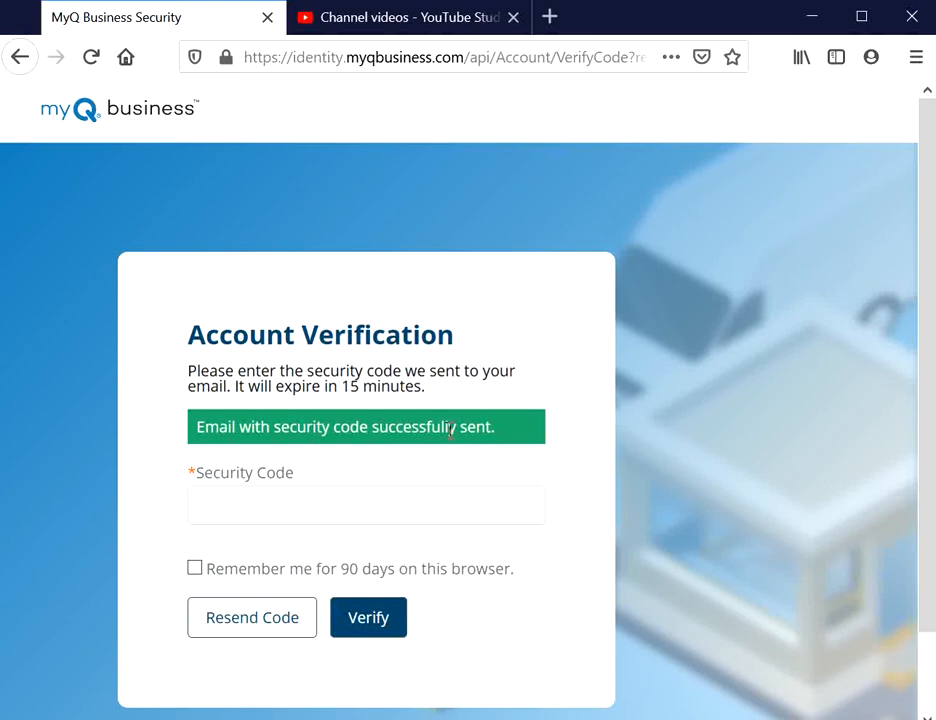
Step: Fetch new mail in Outlook and open the latest myQ Business verification email in a widened preview
click(3, 39)
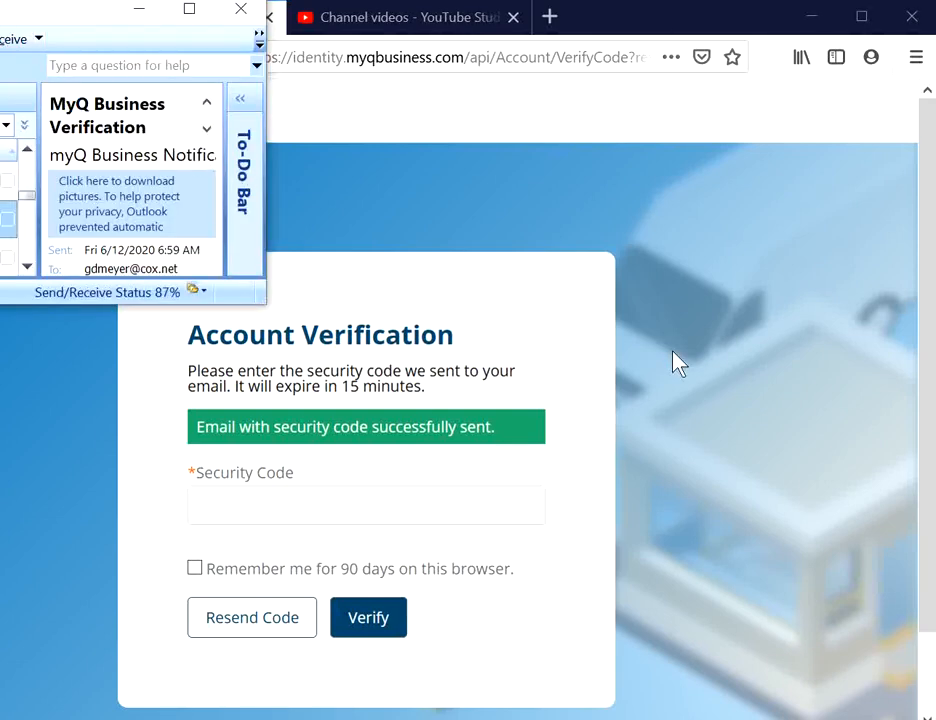
click(27, 148)
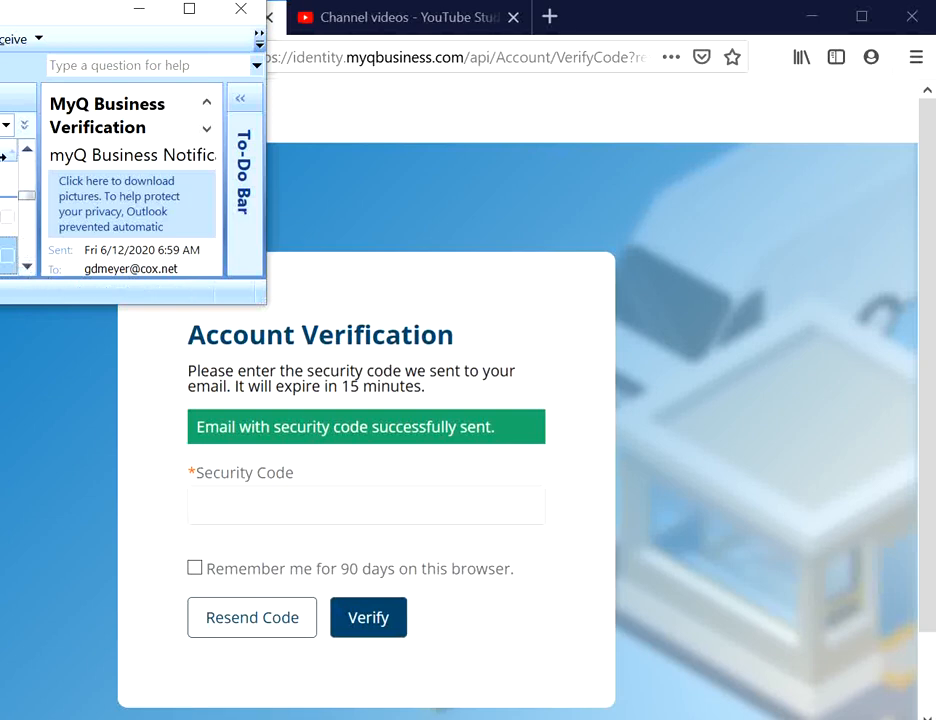
click(5, 39)
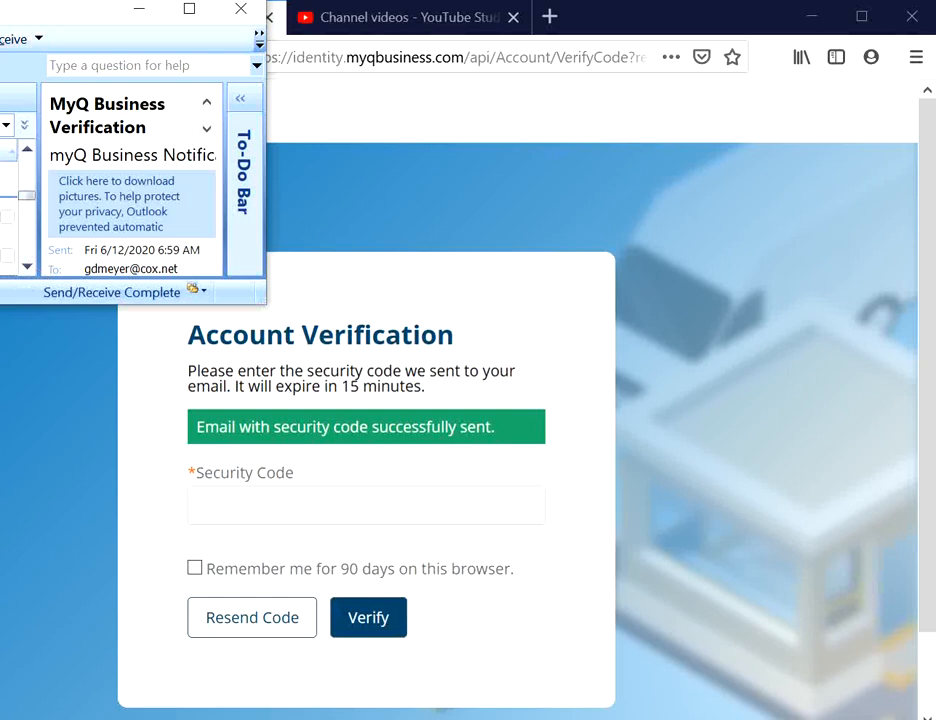
click(6, 217)
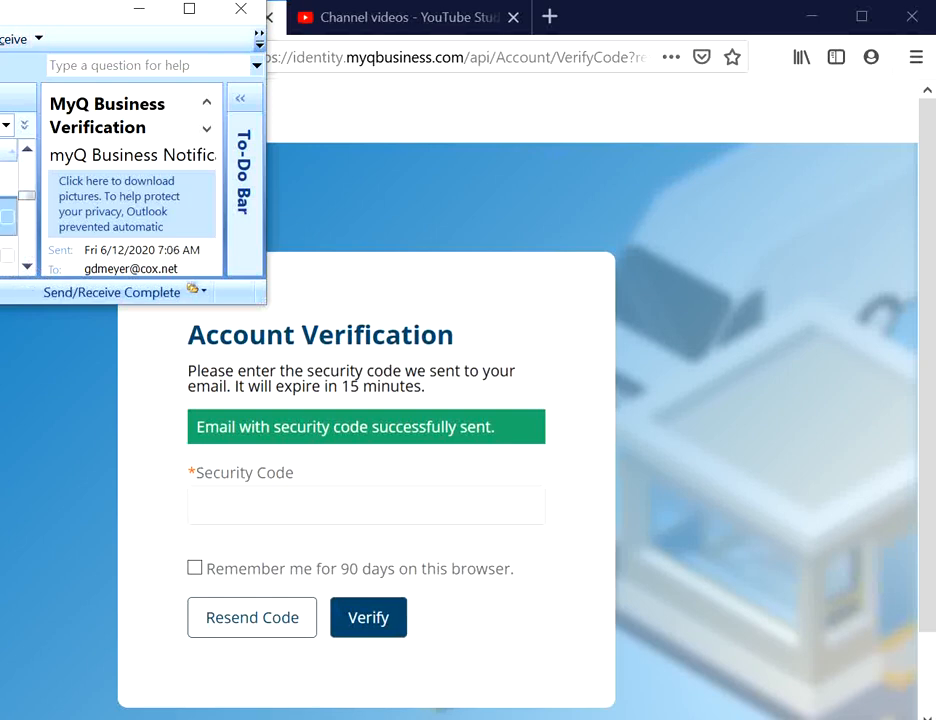
drag(5, 9, 9, 9)
drag(42, 180, 0, 180)
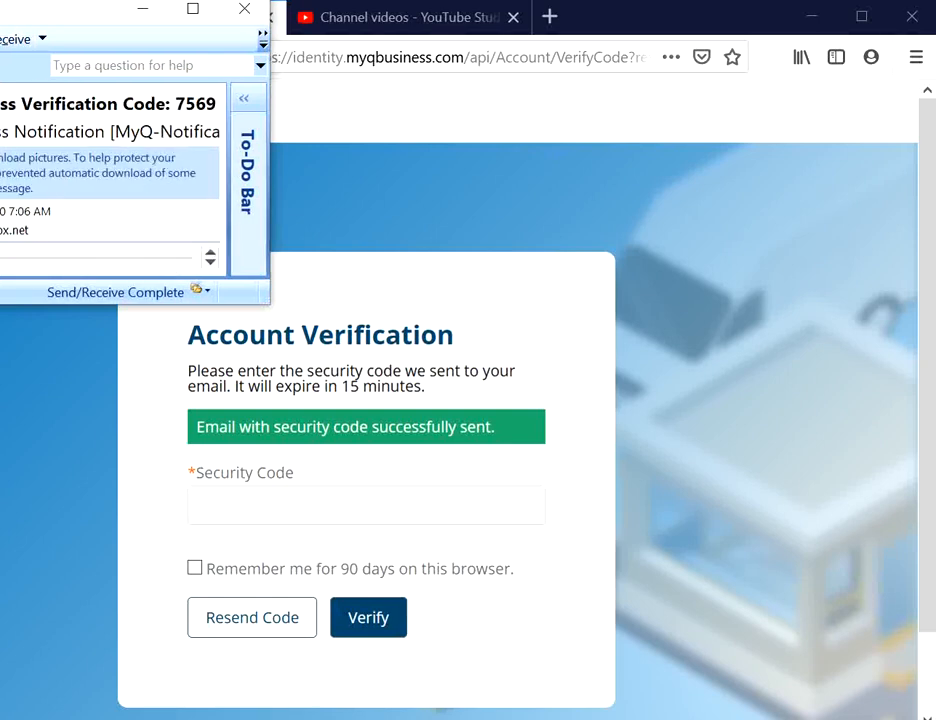
drag(2, 12, 305, 86)
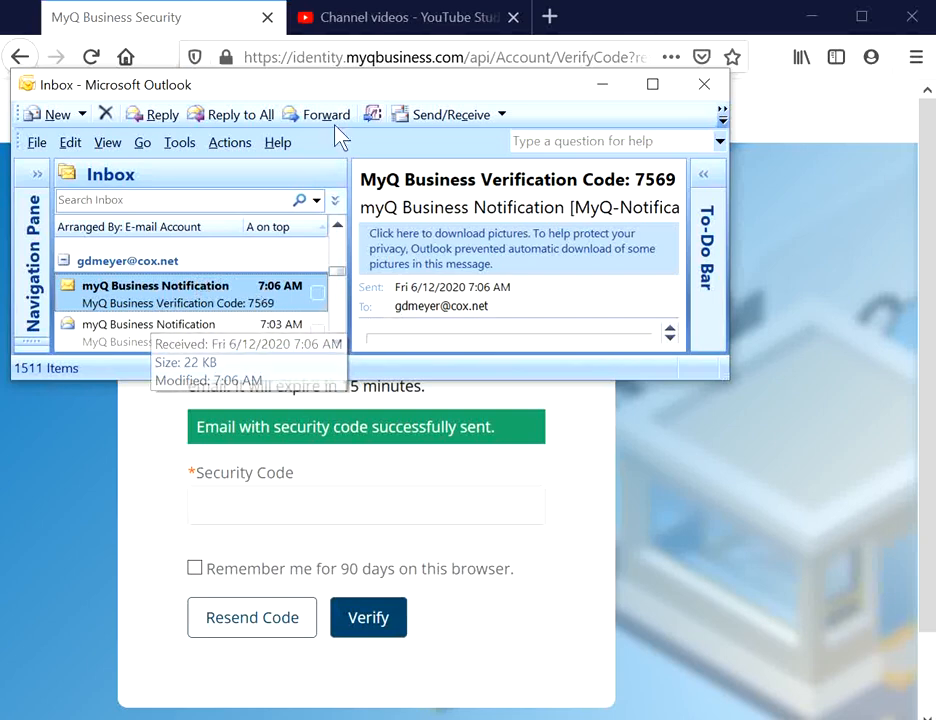
drag(350, 85, 0, 57)
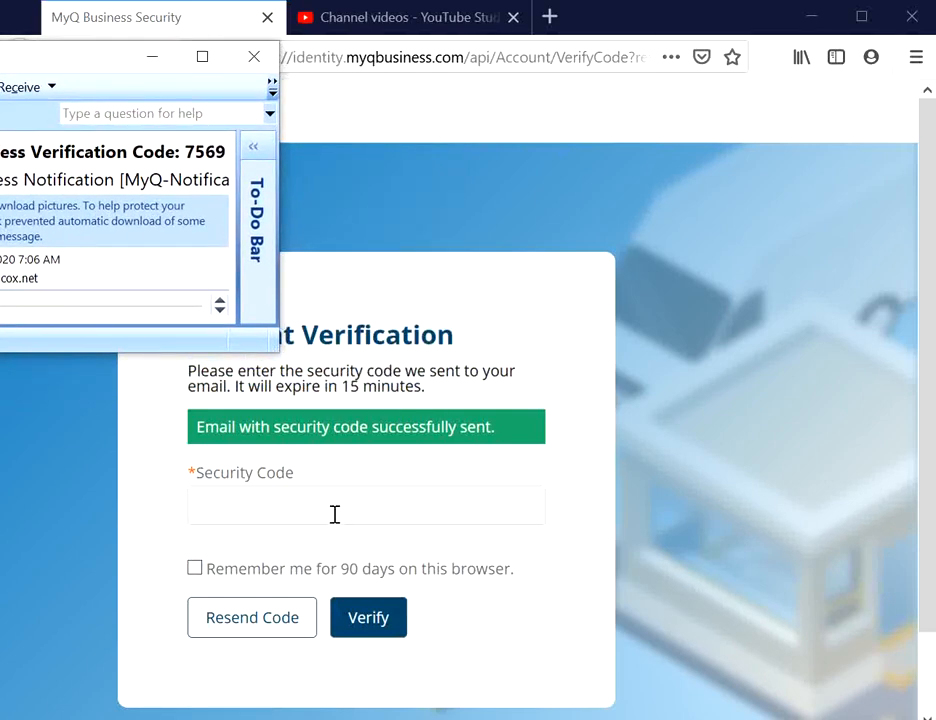
Step: Enter the emailed security code and leave 'Remember me for 90 days' unchecked
click(334, 510)
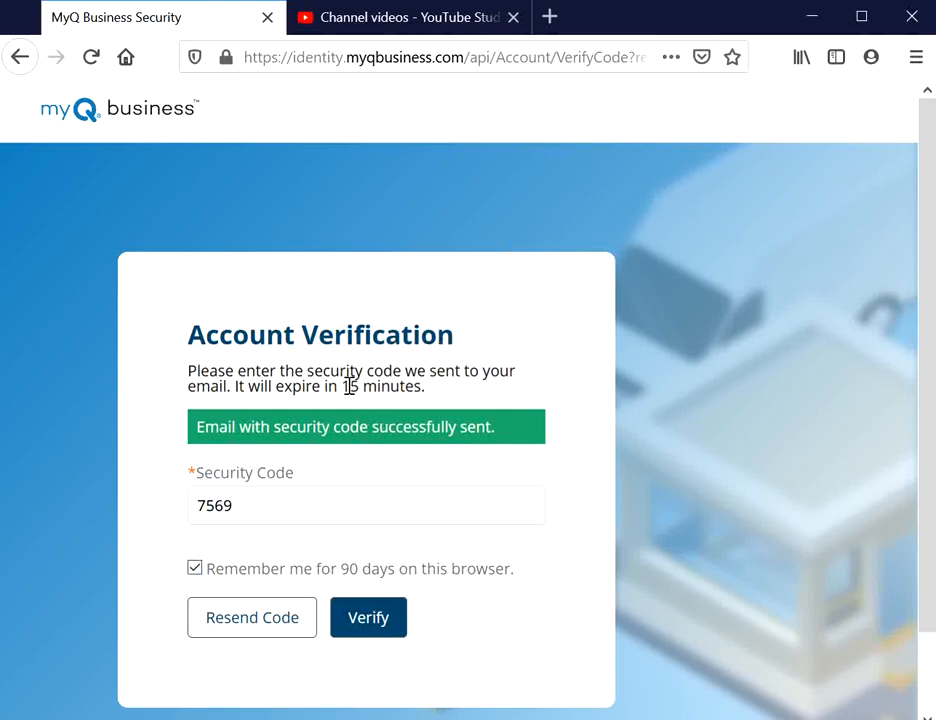
click(196, 568)
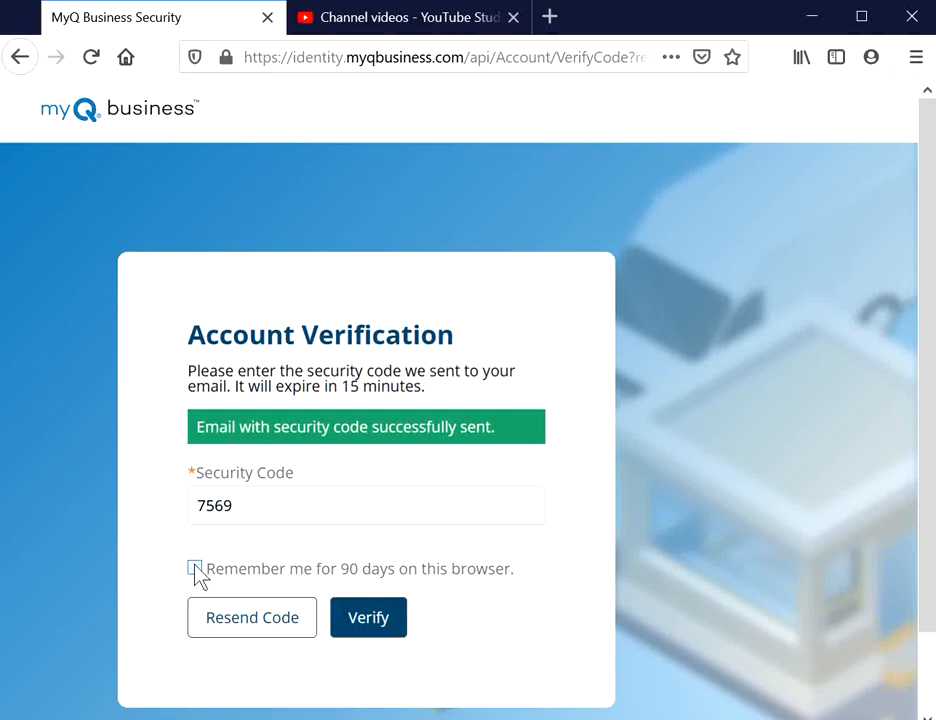
Step: Verify the code, reload the Dashboard and start a new guest event request
click(369, 622)
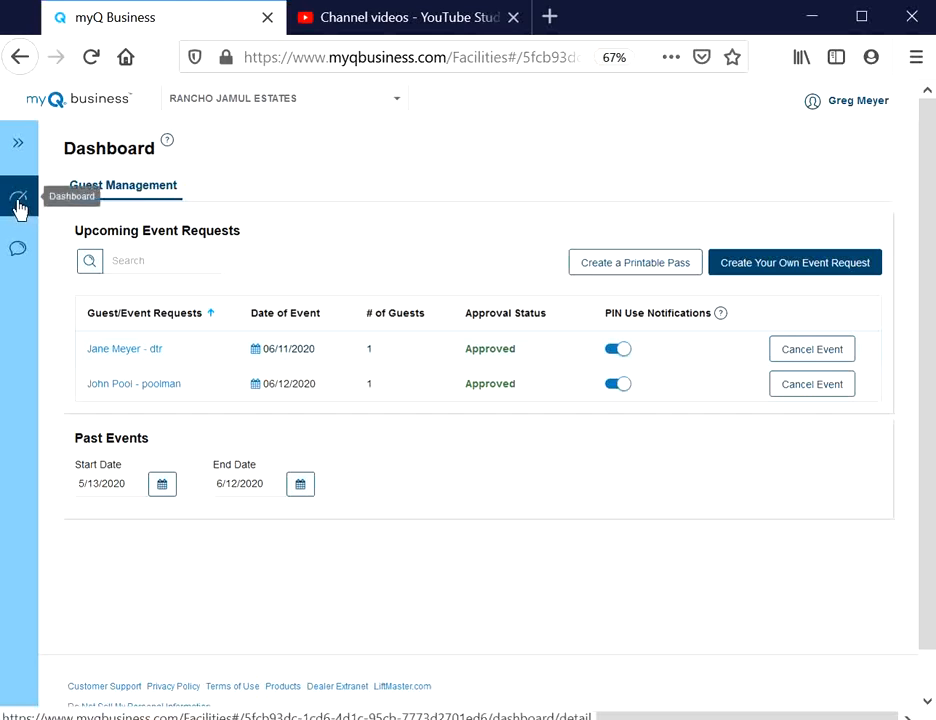
click(20, 202)
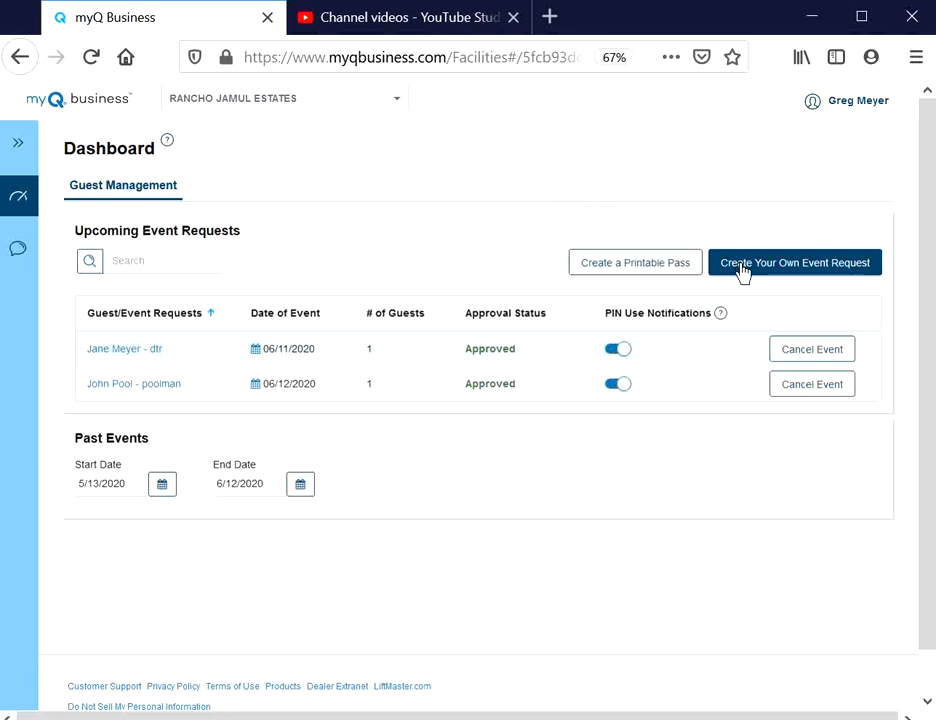
click(798, 268)
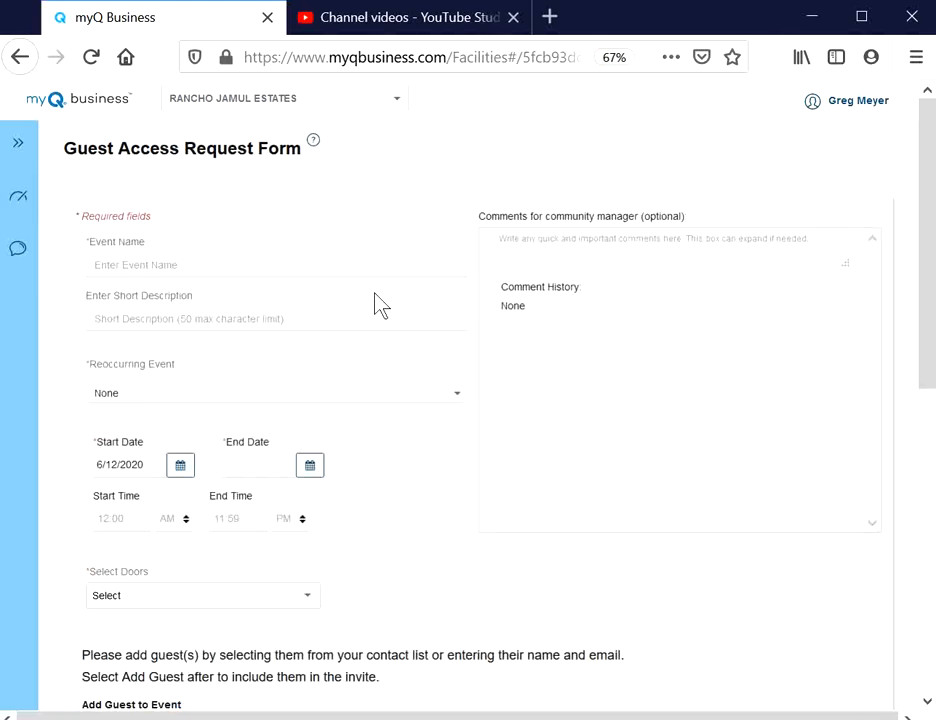
Step: Set the Event Name to the guest's name followed by '- housekeeper'
click(339, 268)
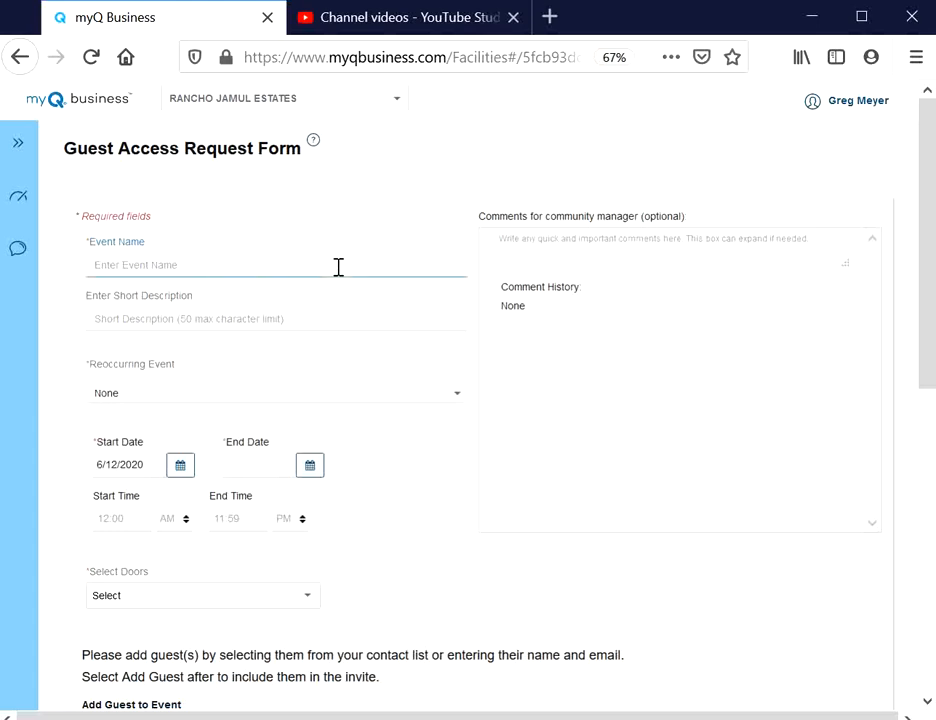
click(323, 249)
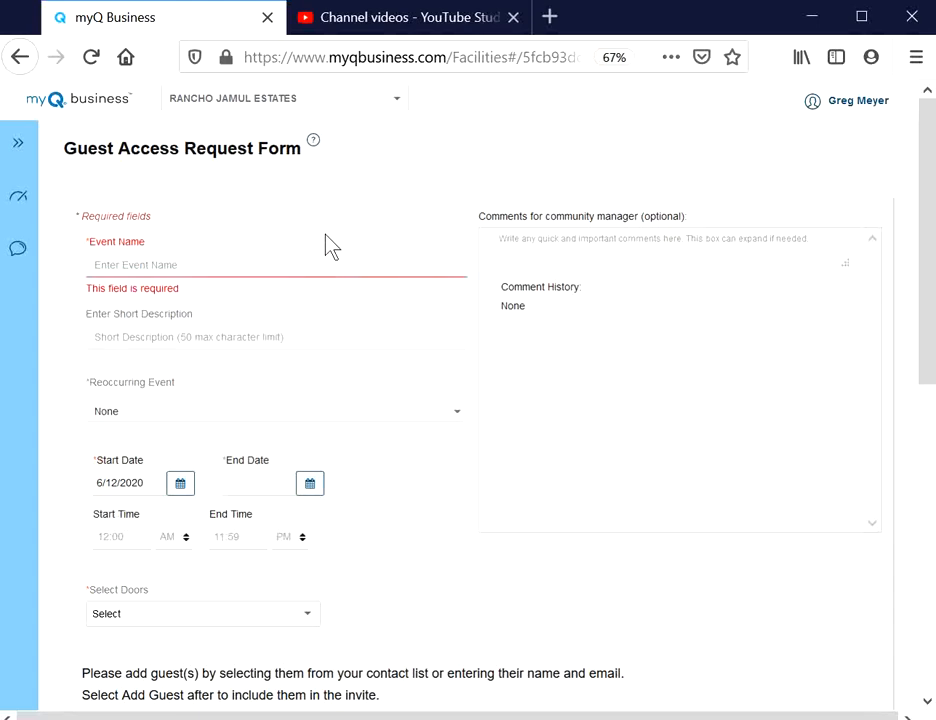
double_click(326, 232)
click(276, 259)
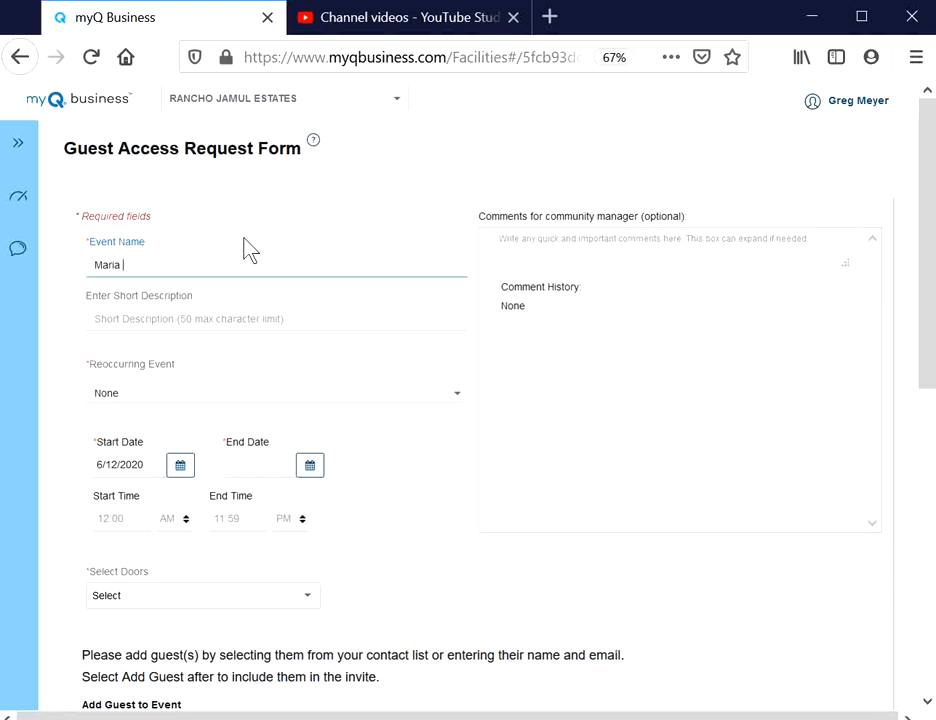
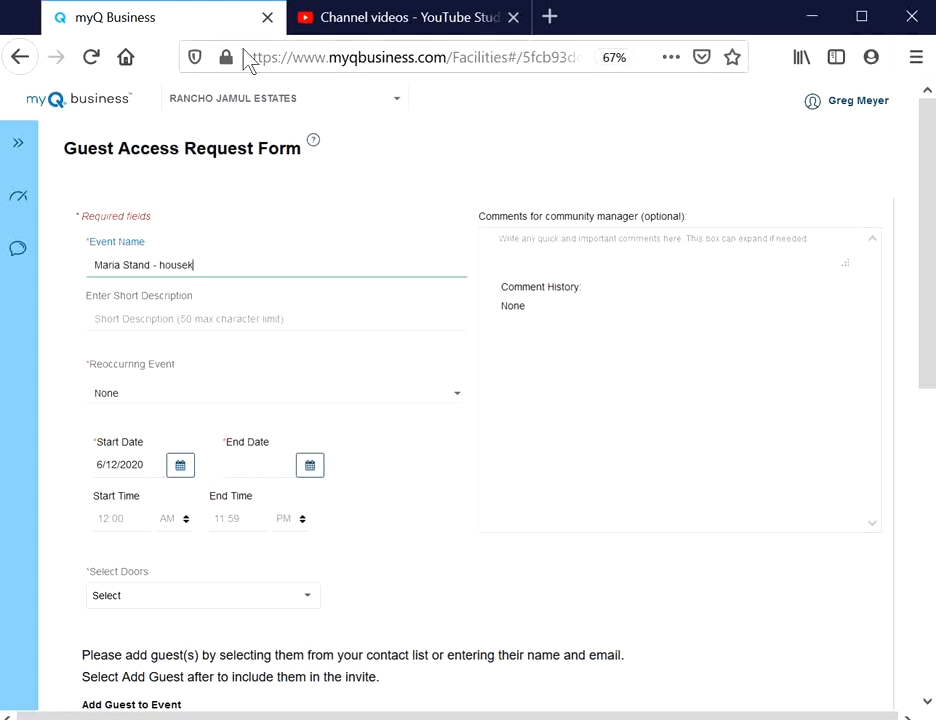
click(214, 318)
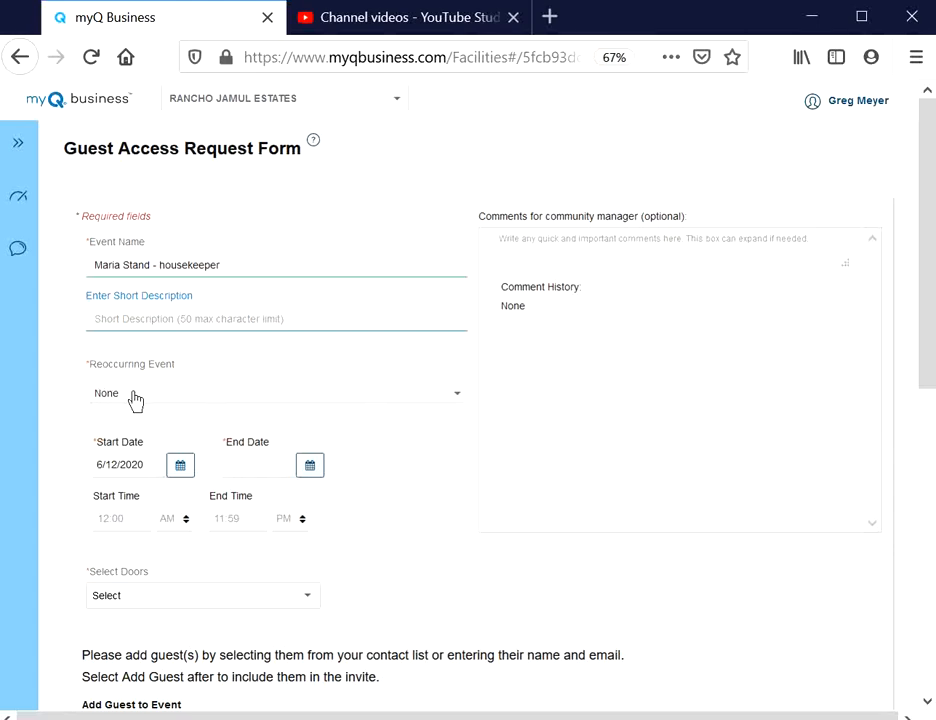
Step: Make the event recur Weekly on Mon, Tue, Wed, Thu and Fri
click(460, 402)
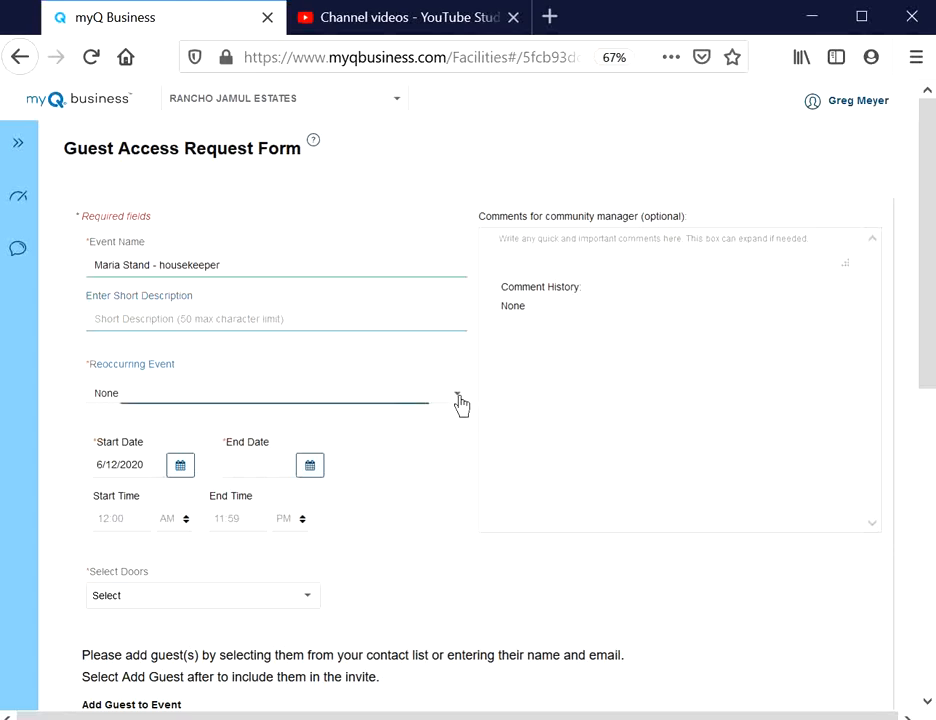
click(289, 396)
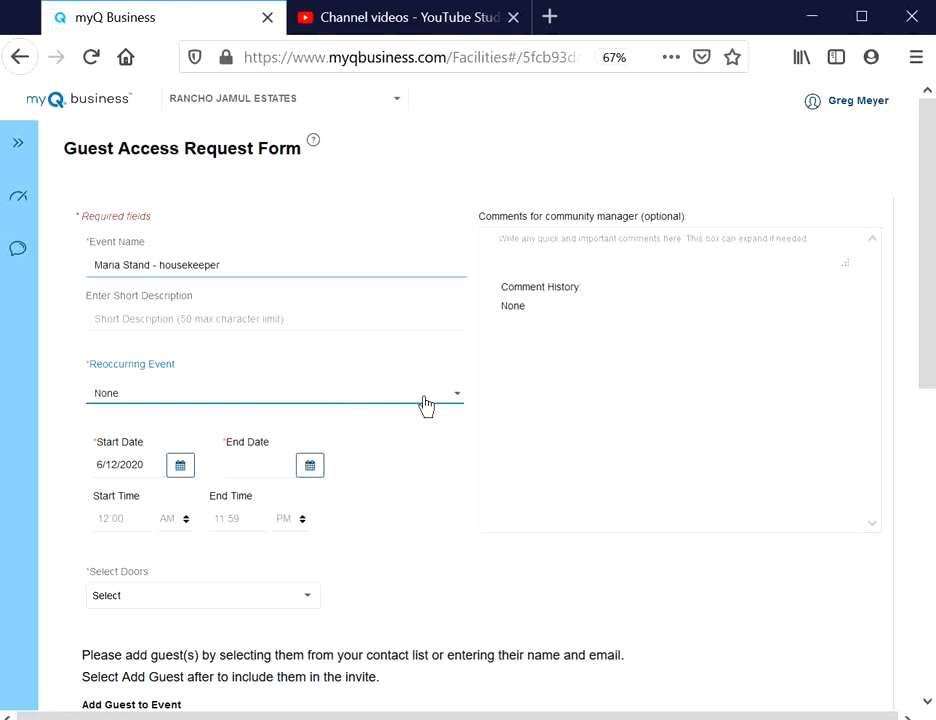
click(456, 401)
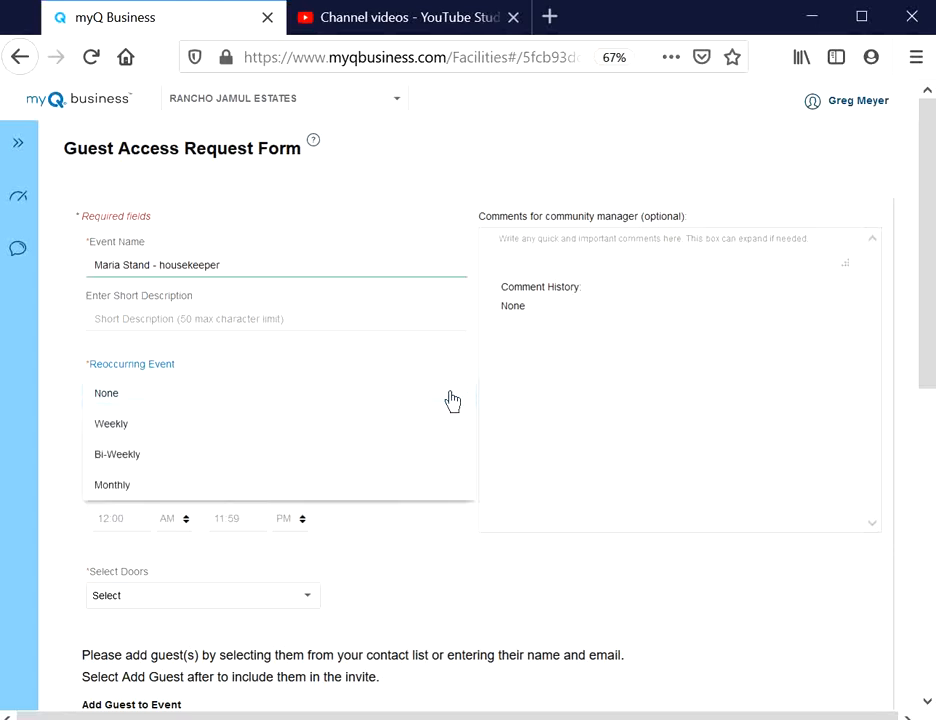
click(268, 429)
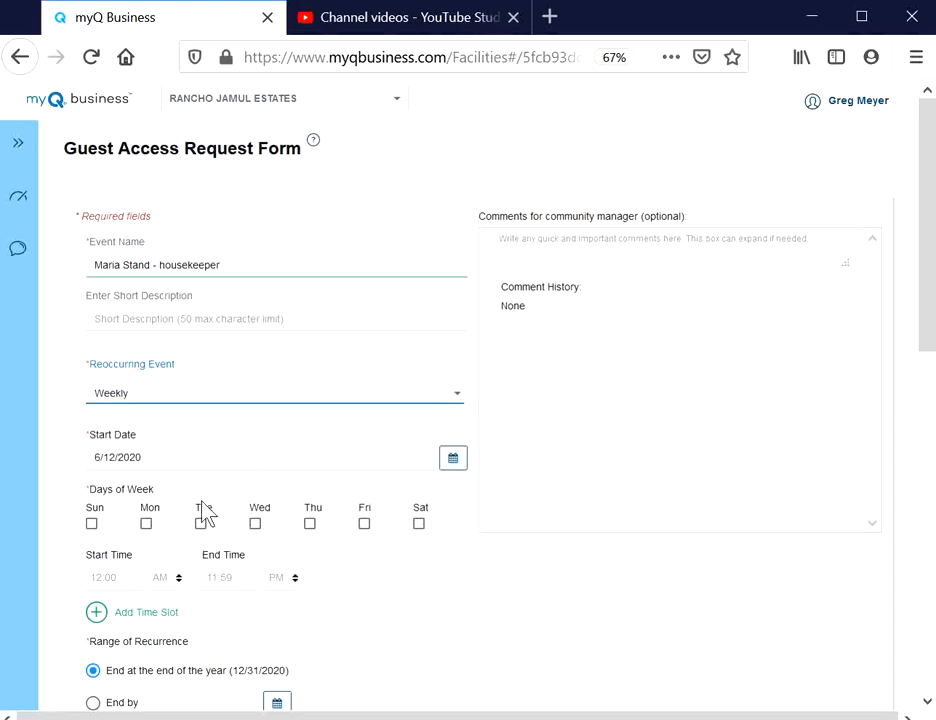
click(146, 525)
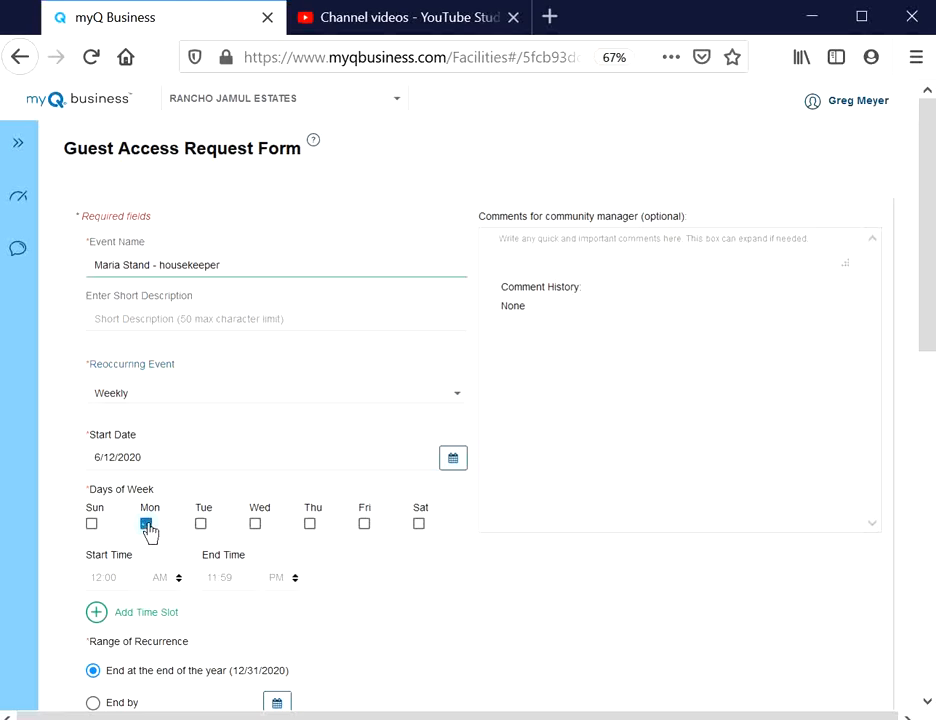
click(201, 525)
click(255, 524)
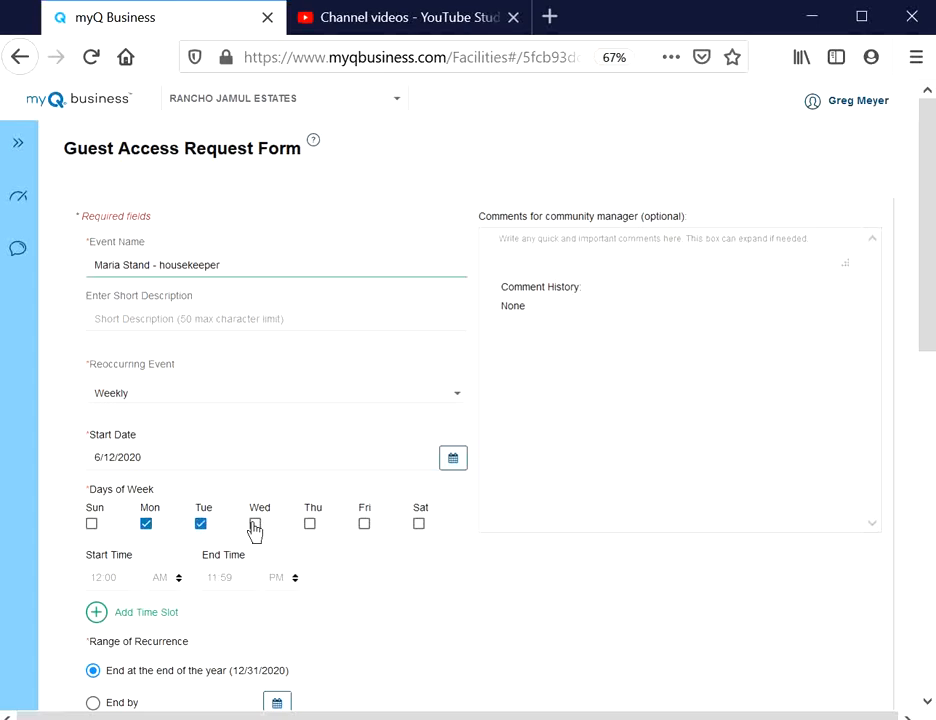
click(310, 525)
click(364, 526)
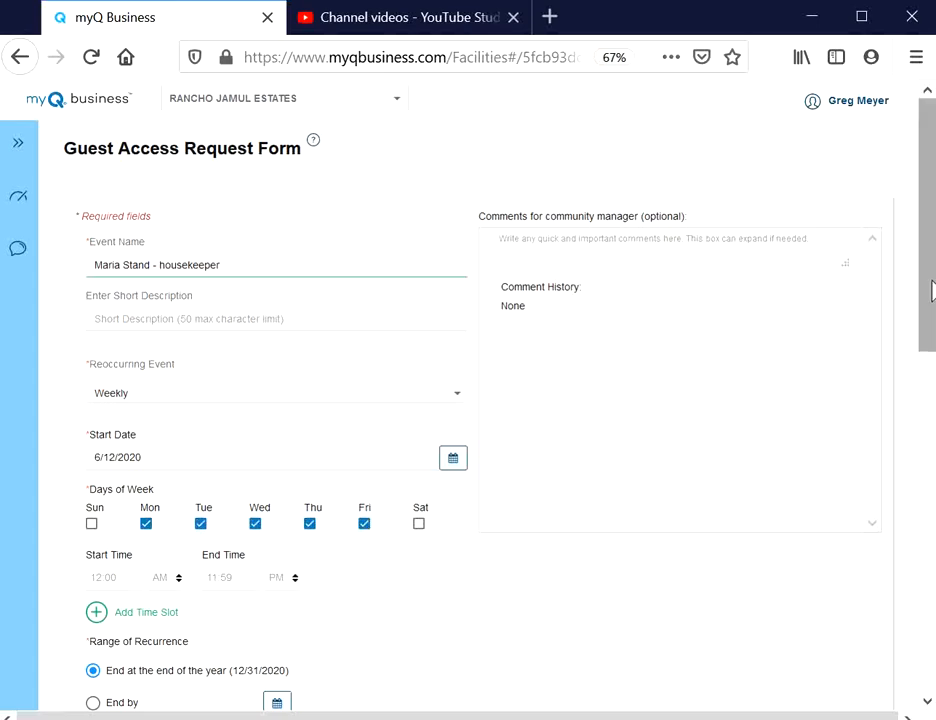
drag(932, 290, 932, 369)
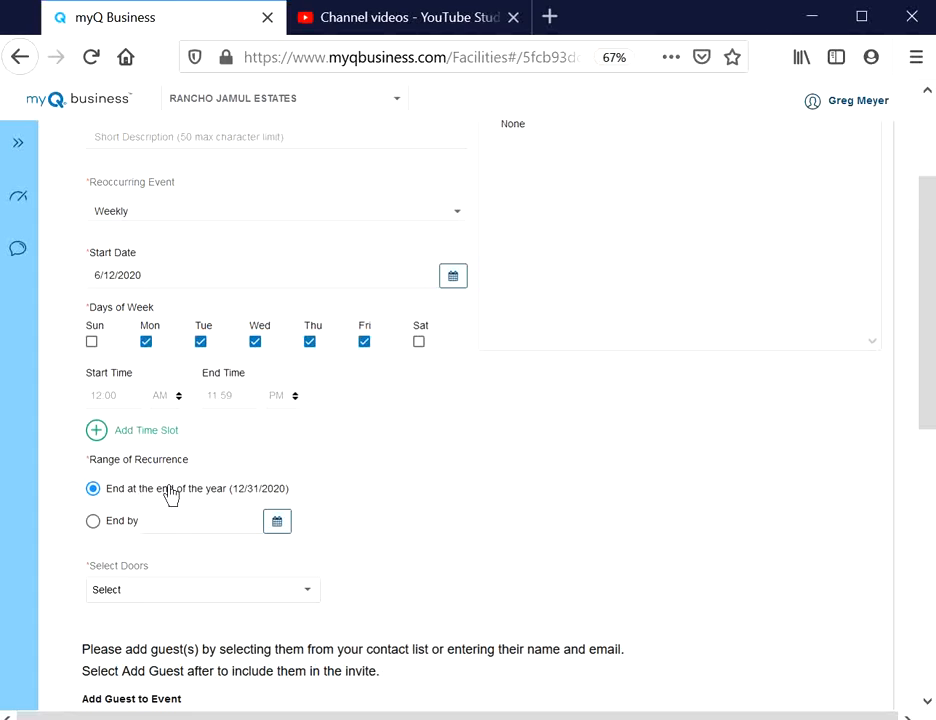
Step: Try an end date of 7/29/2020, then revert to ending at year's end (12/31/2020)
click(94, 527)
click(277, 522)
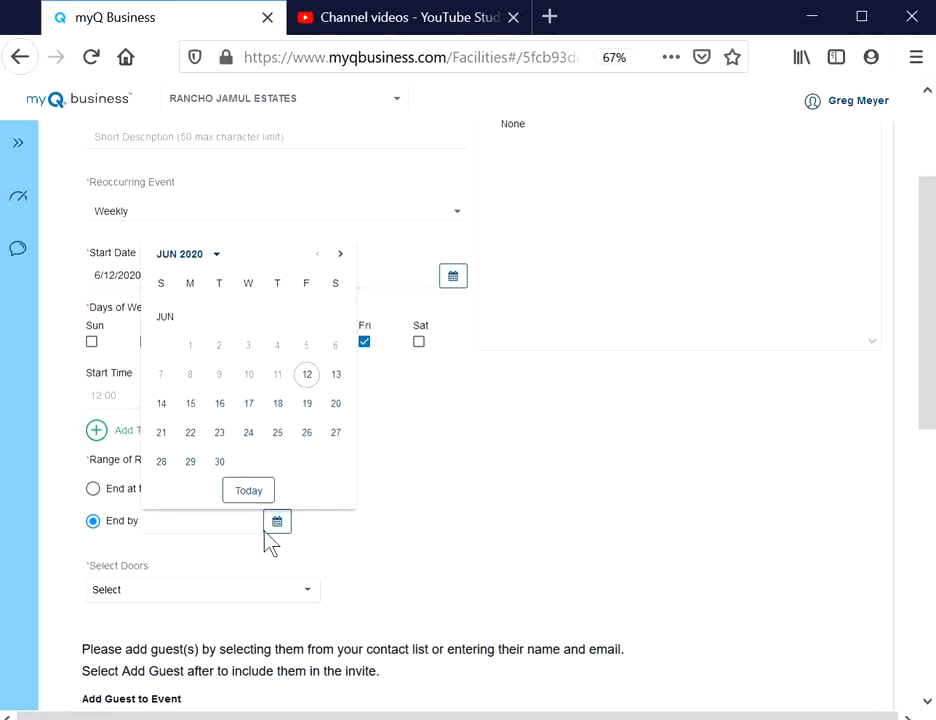
click(340, 256)
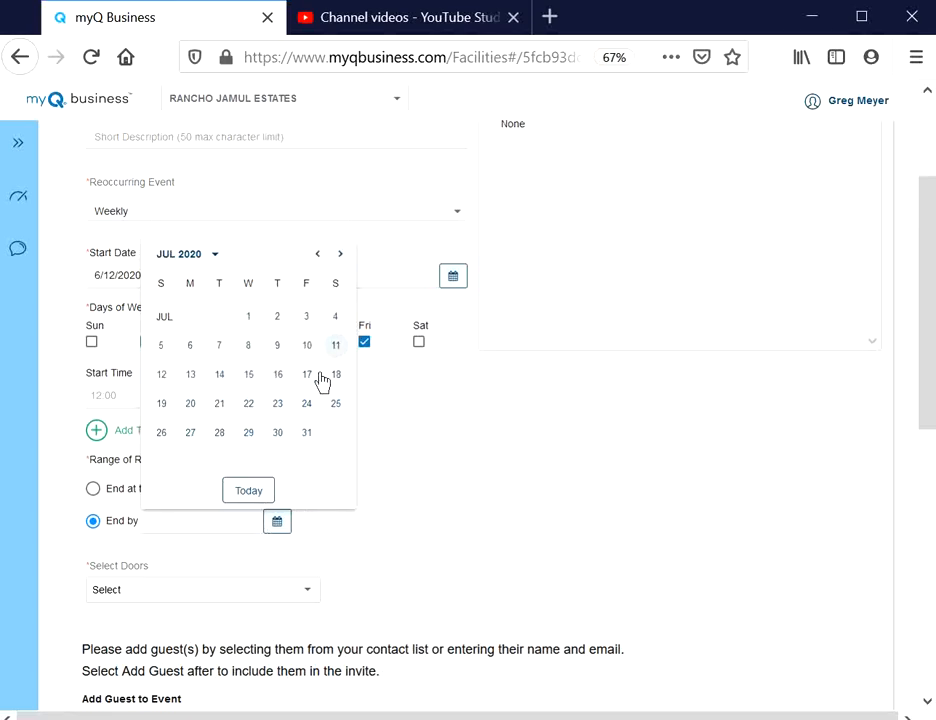
click(251, 435)
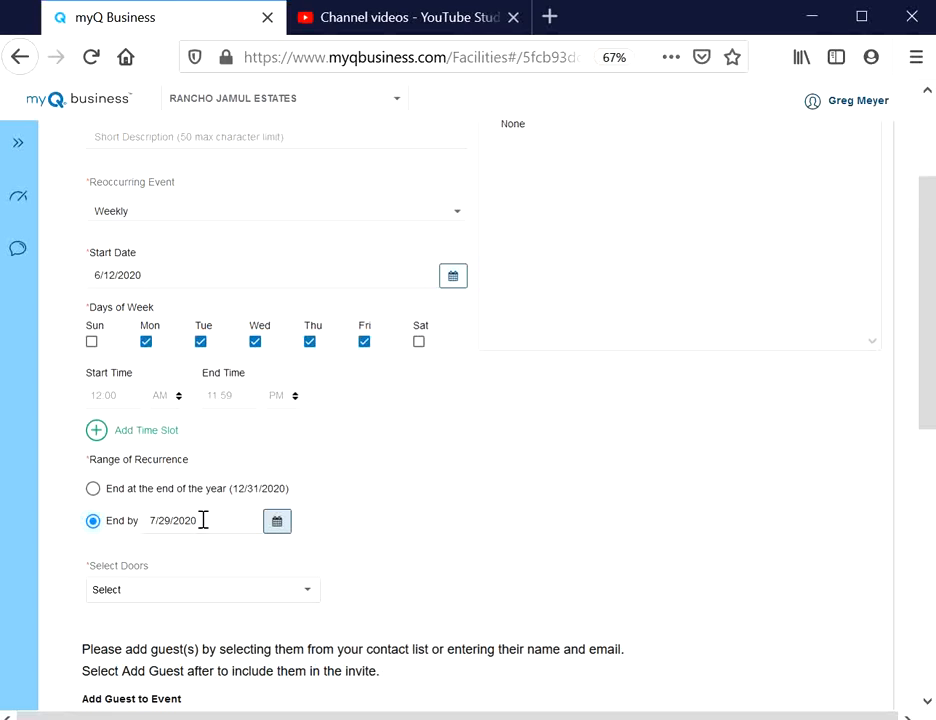
click(94, 489)
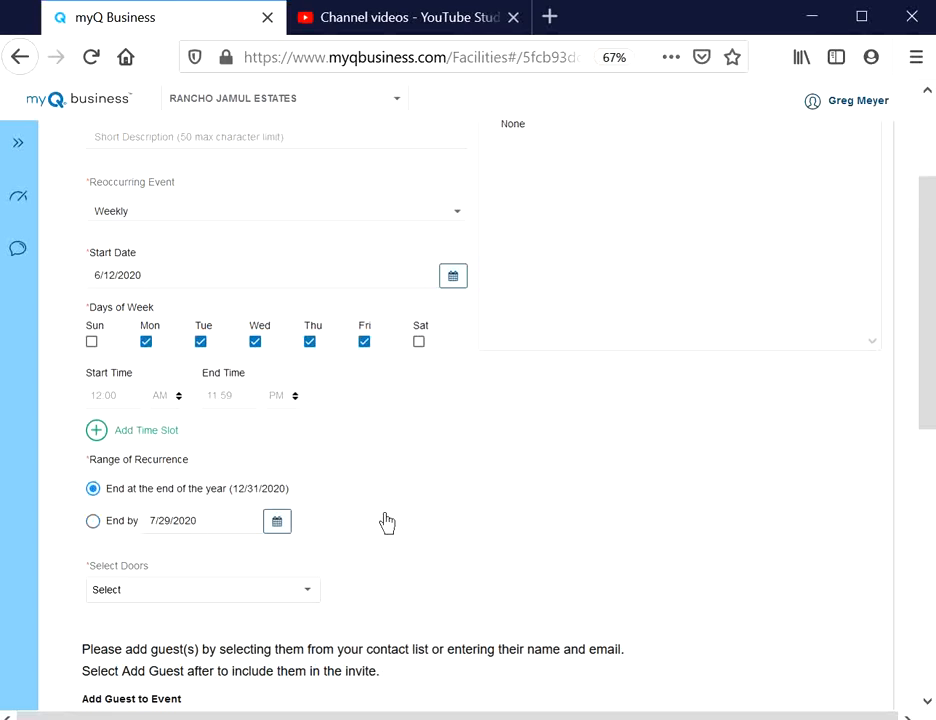
Step: Select Door 1 as the event's access door
drag(925, 386, 925, 530)
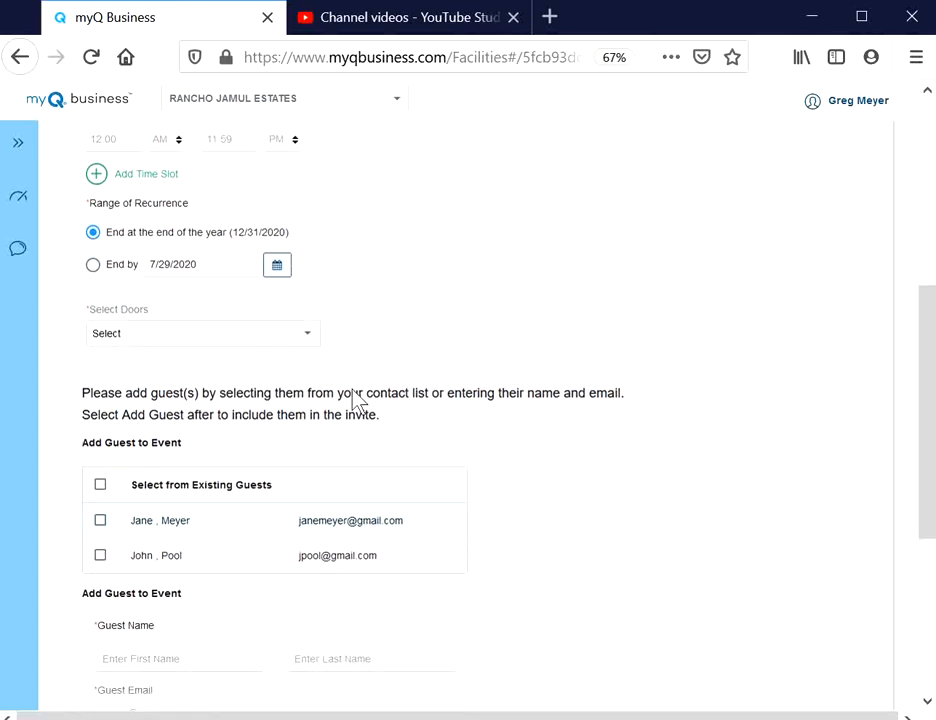
click(311, 343)
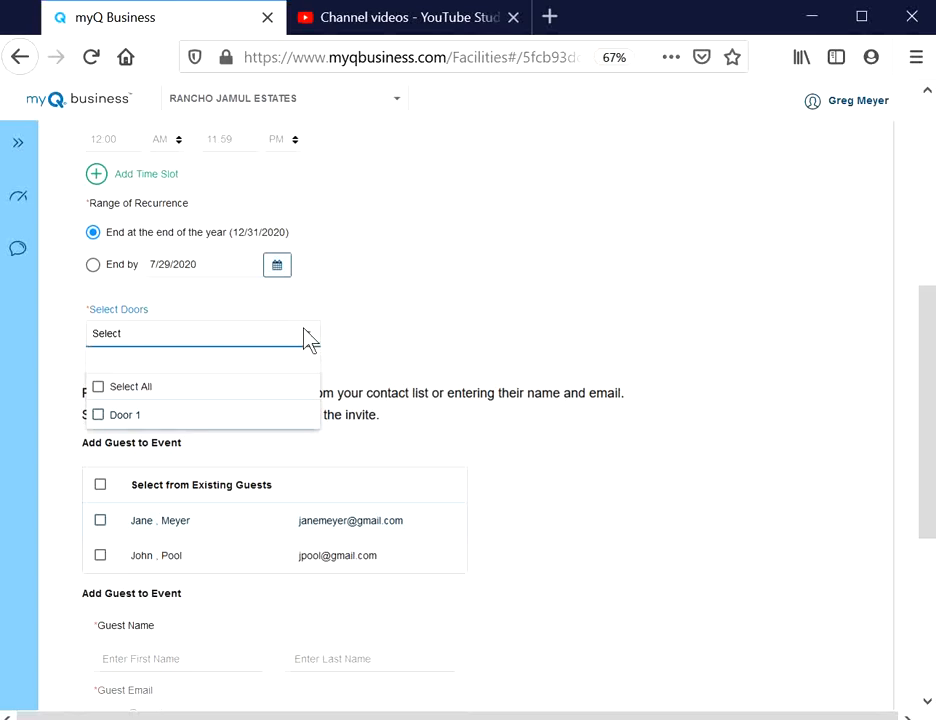
click(130, 416)
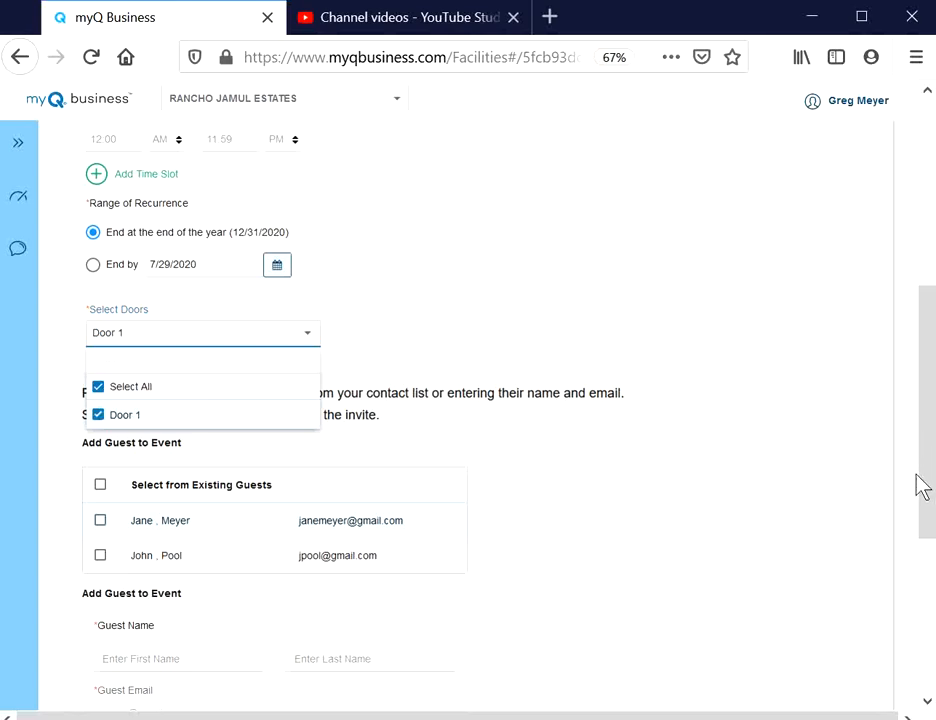
scroll(929, 459, down, 3)
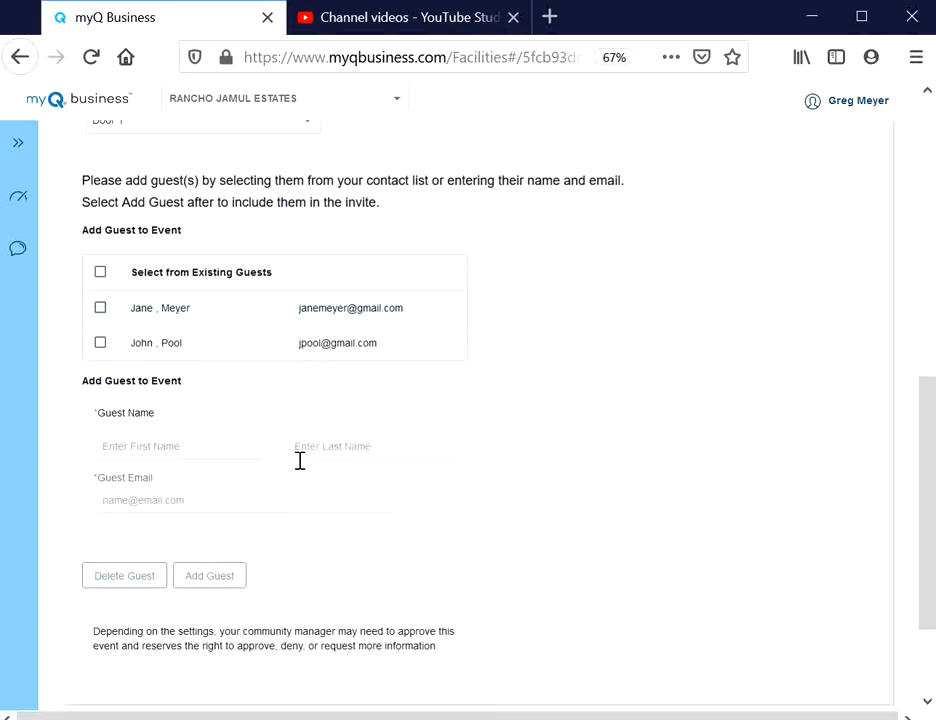
Step: Add a guest with first name, last name and e-mail, then submit the access request
click(185, 444)
text(Denise)
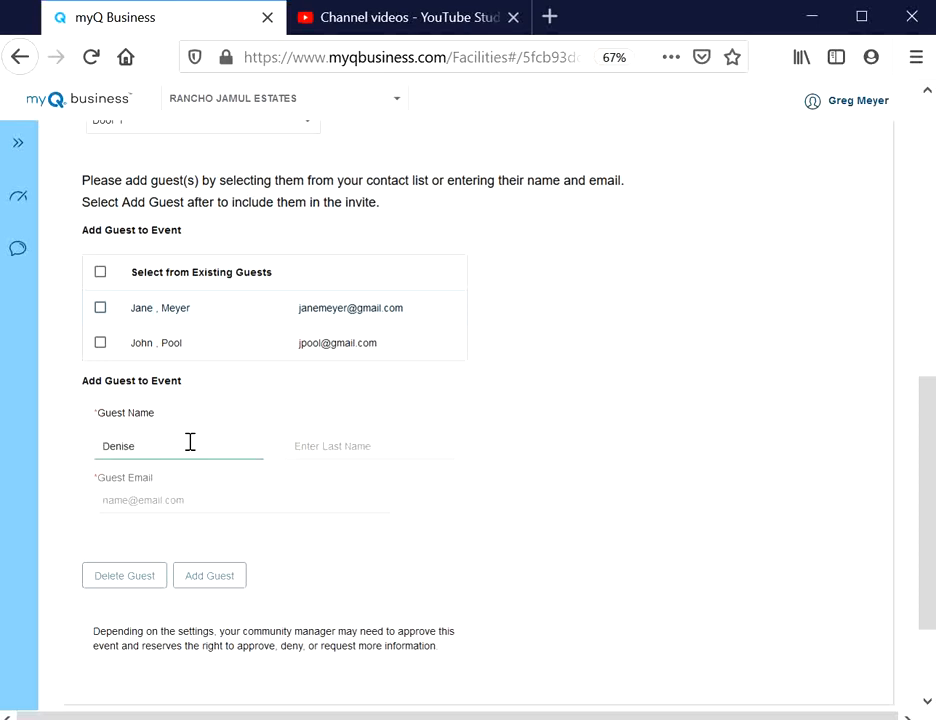
key(Tab)
text(M)
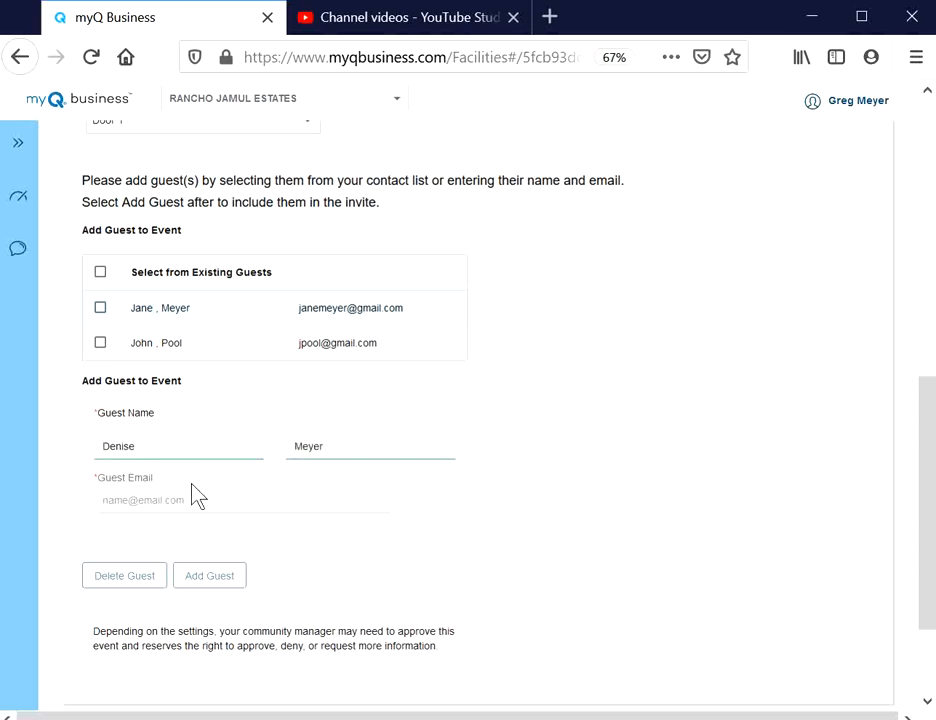
click(194, 499)
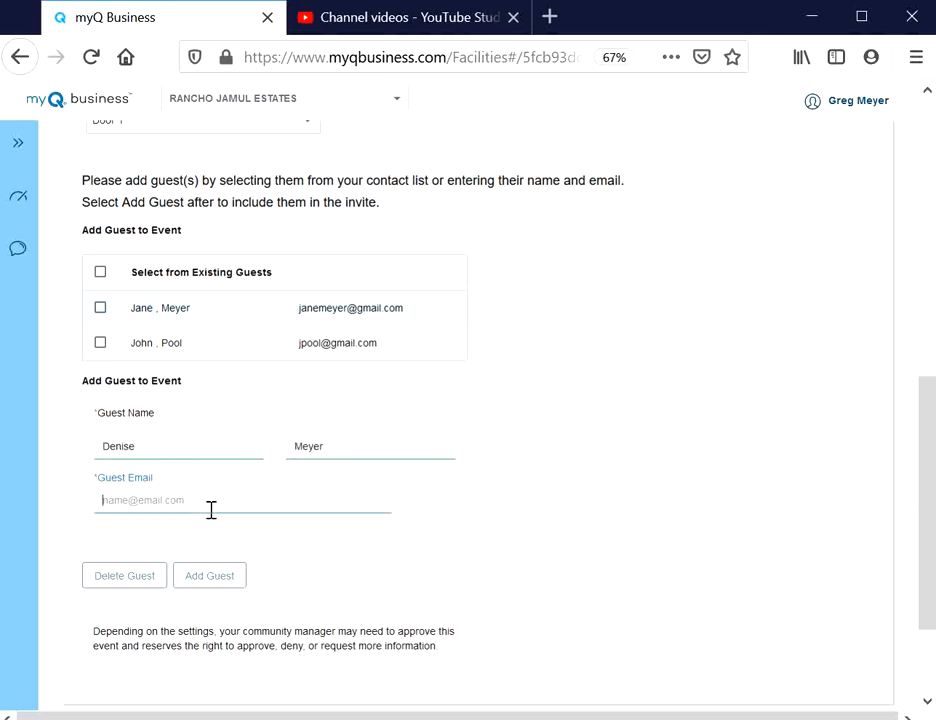
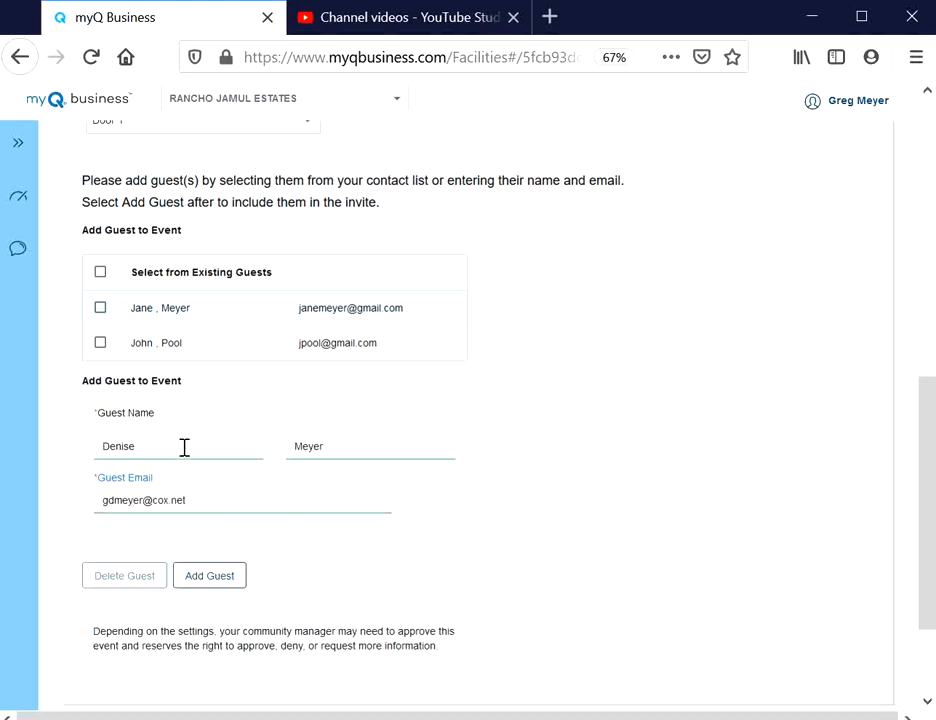
click(205, 577)
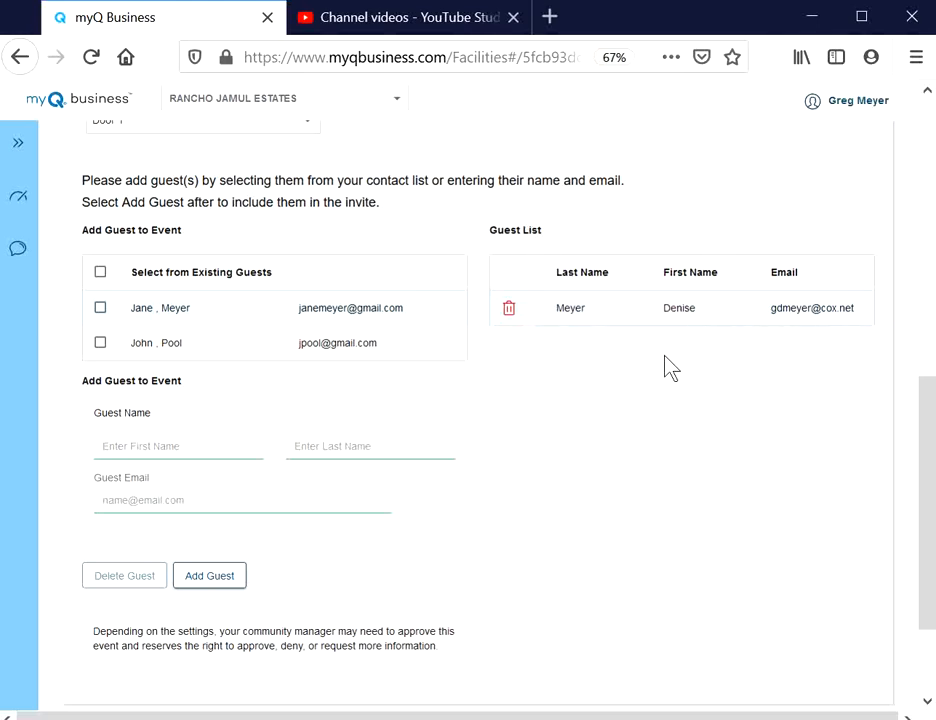
scroll(930, 490, down, 3)
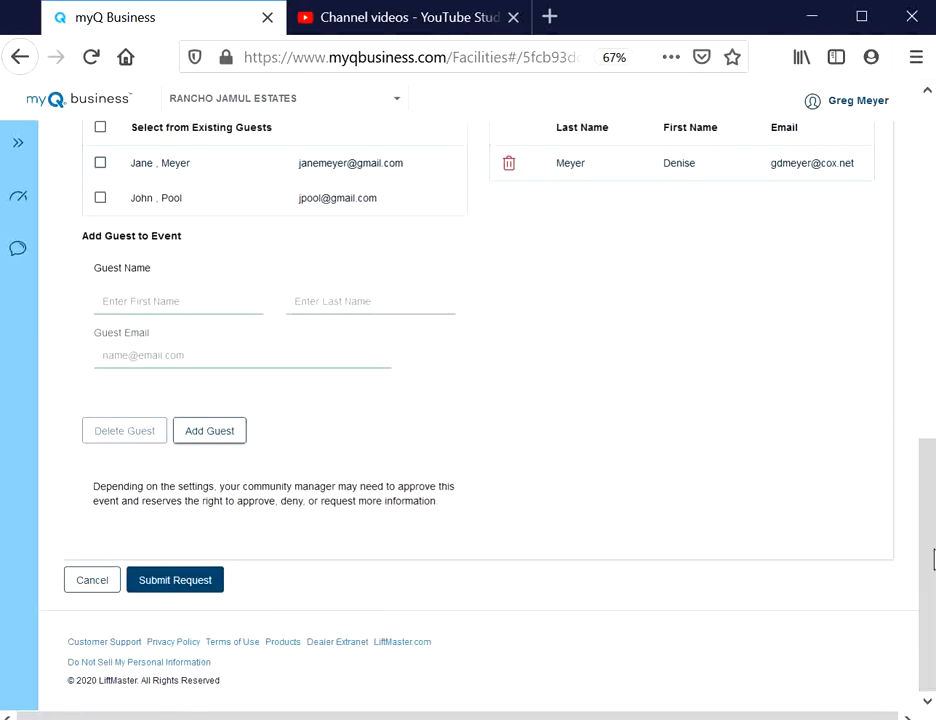
click(198, 588)
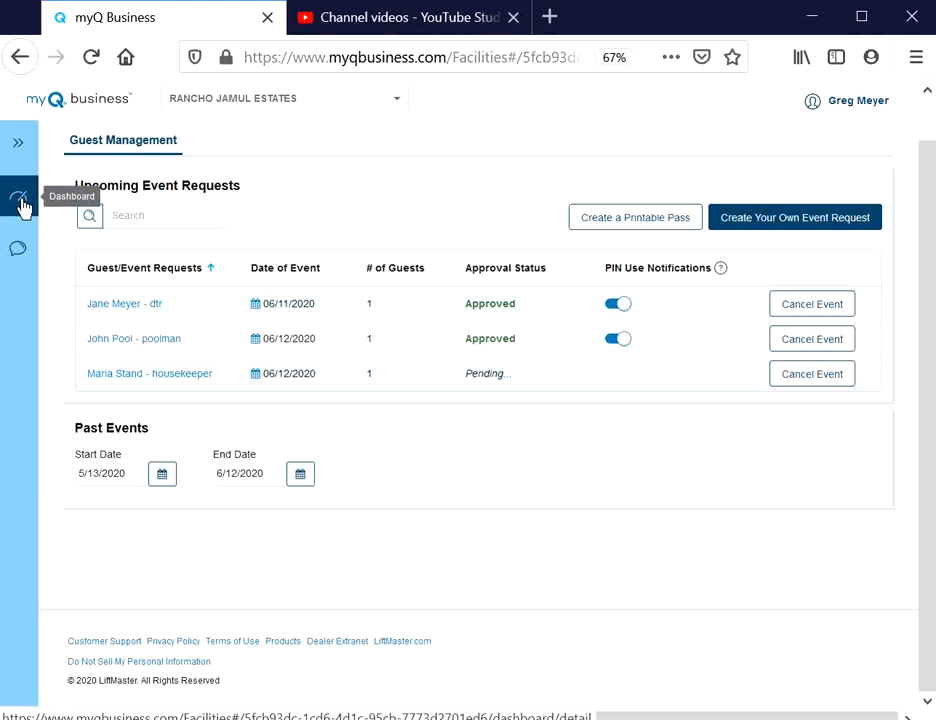
Step: Reload the event list, enable PIN Use Notifications for the housekeeper event, and switch to Outlook
click(20, 200)
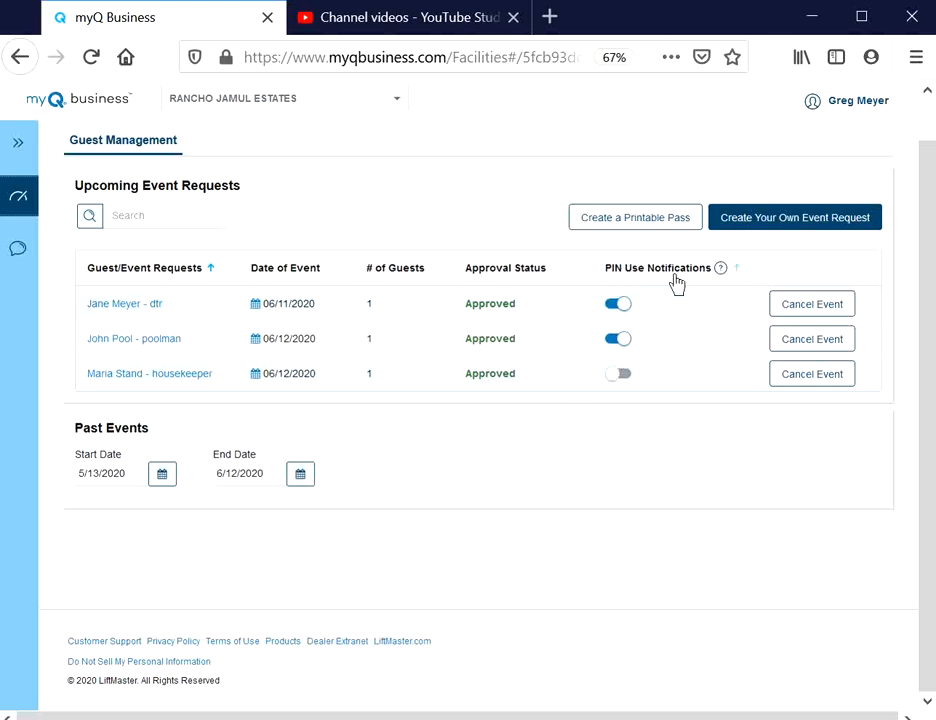
click(614, 375)
key(alt+Tab)
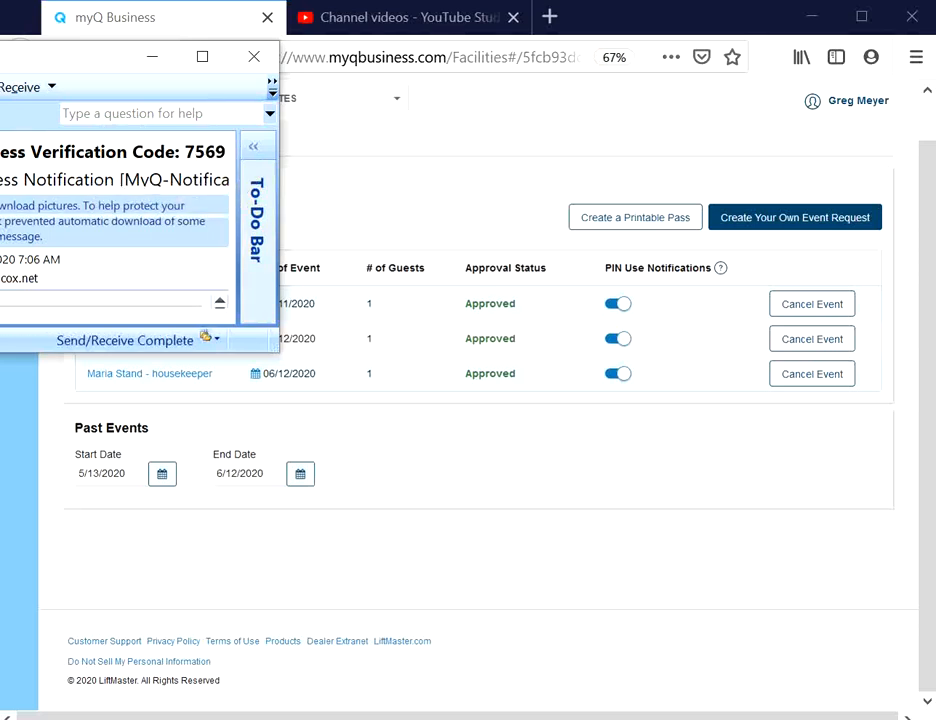
Step: Open the Guest/Event Request approval e-mail, download its pictures, then close it without saving
click(2, 190)
double_click(5, 178)
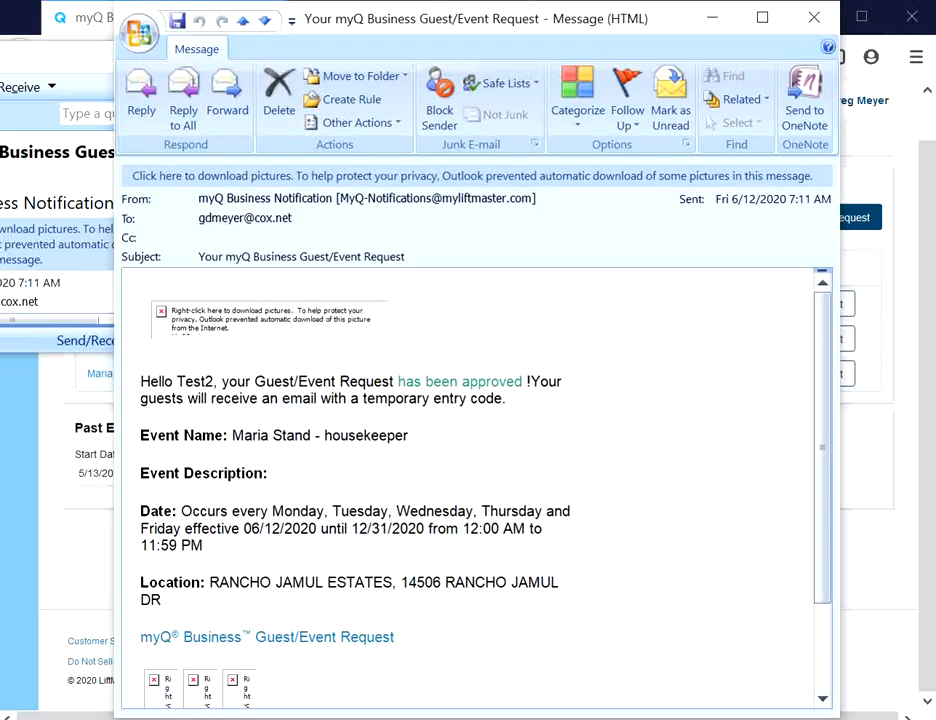
right_click(311, 321)
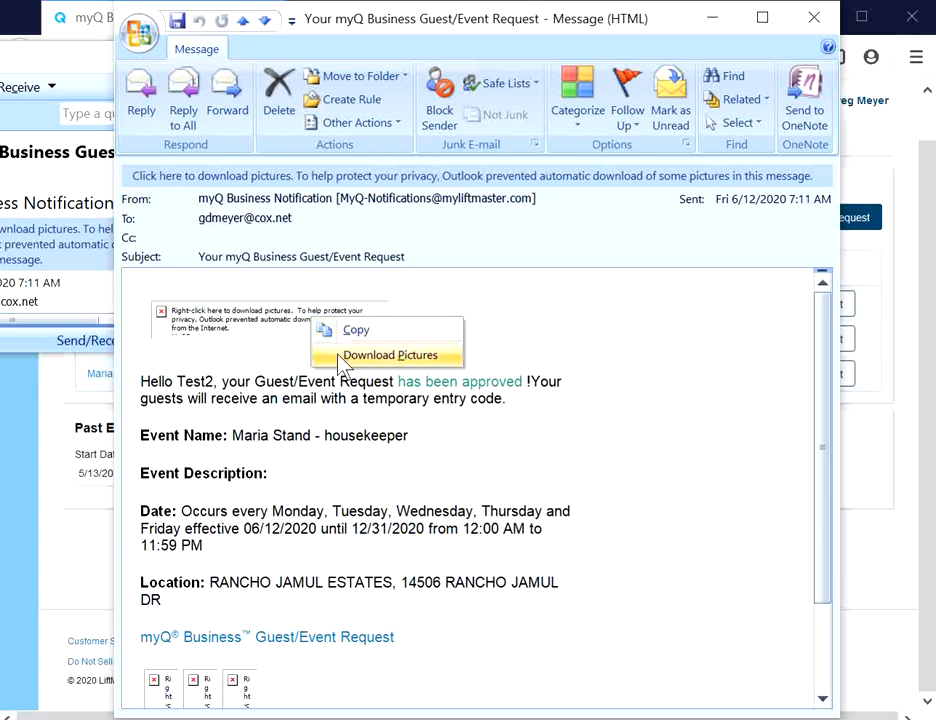
click(372, 356)
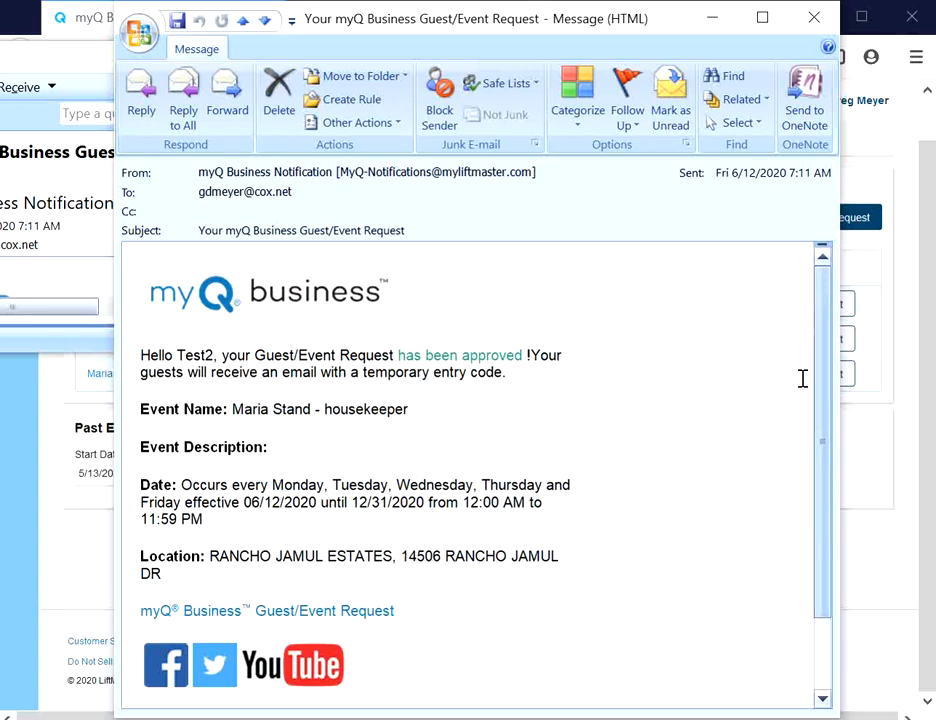
click(814, 17)
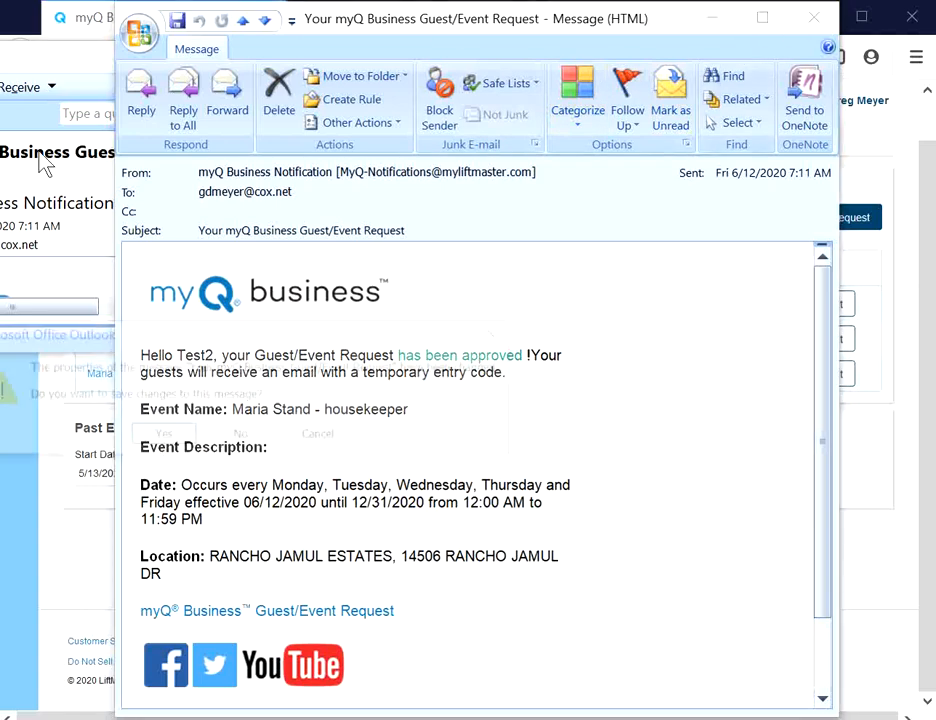
click(245, 435)
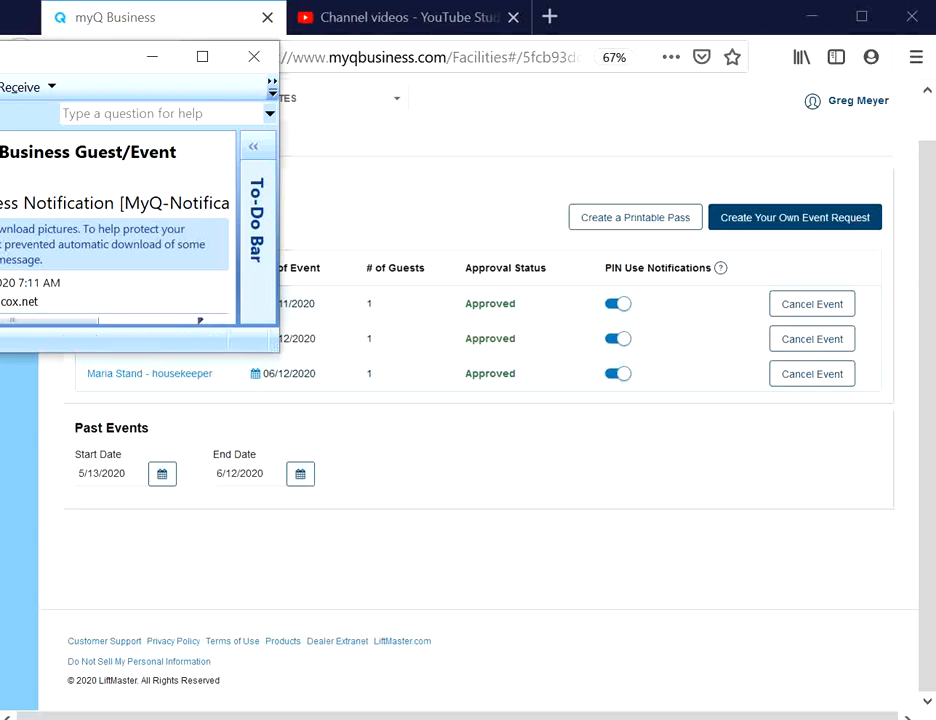
Step: Run Send/Receive until 'Your myQ Business Event Invite' arrives, with Outlook moved fully on screen
click(20, 87)
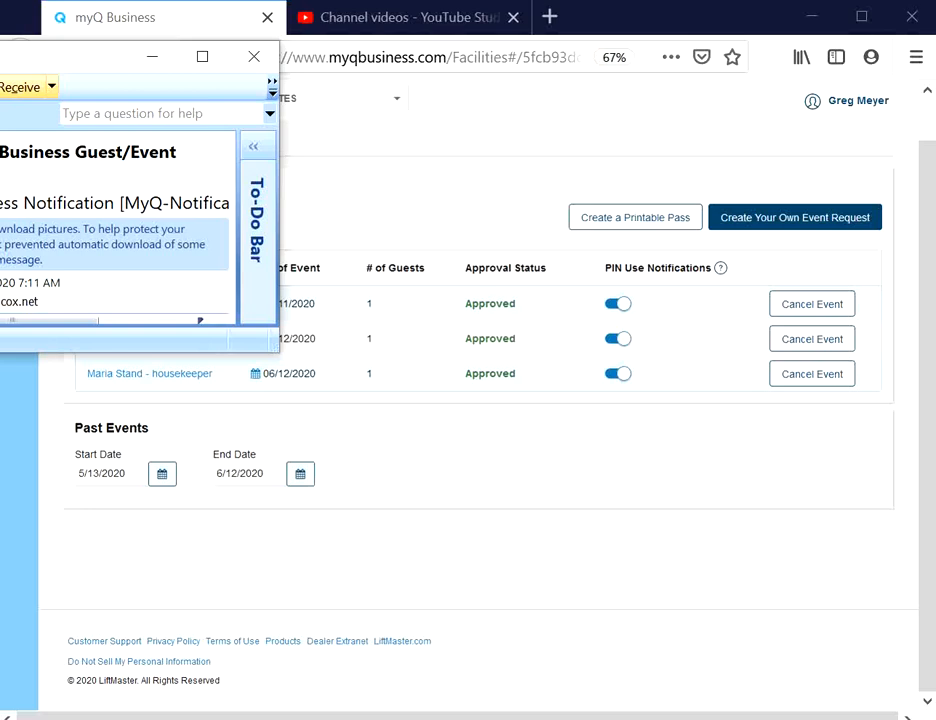
click(8, 87)
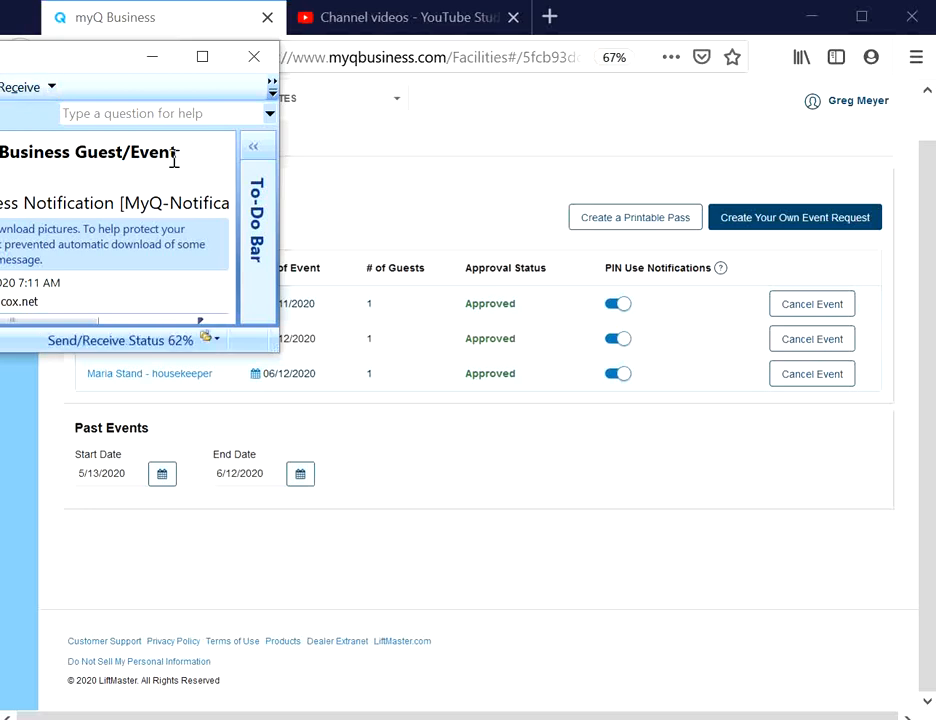
click(378, 228)
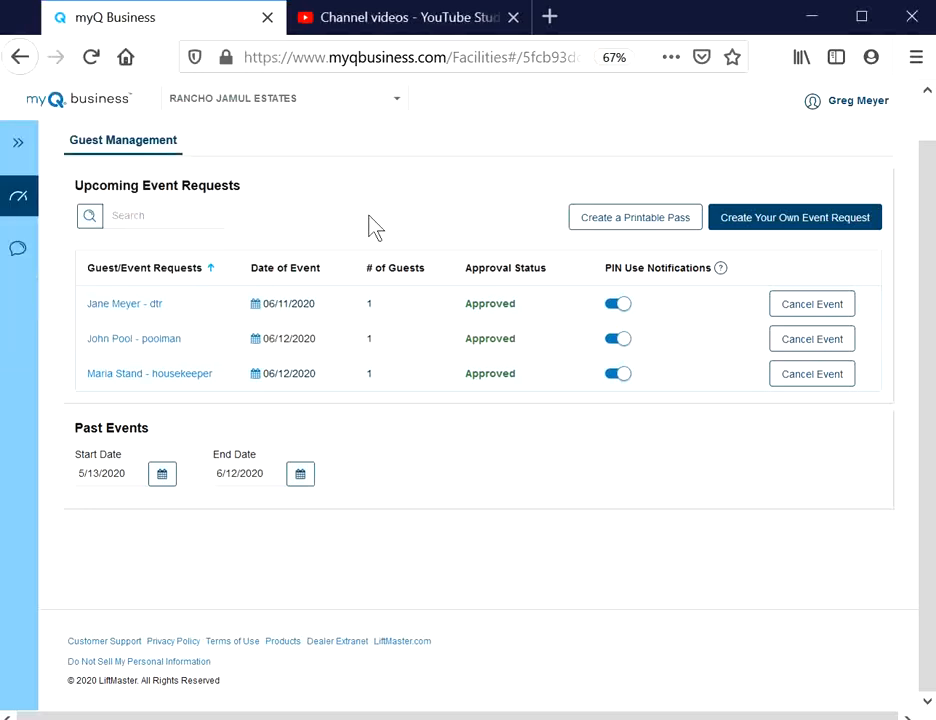
click(0, 138)
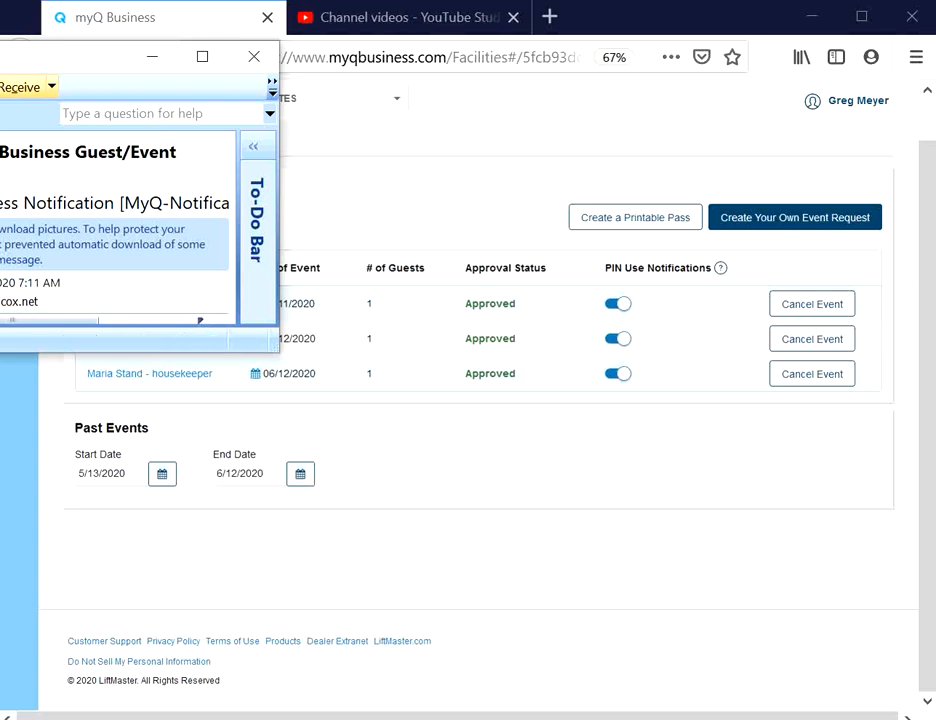
click(3, 87)
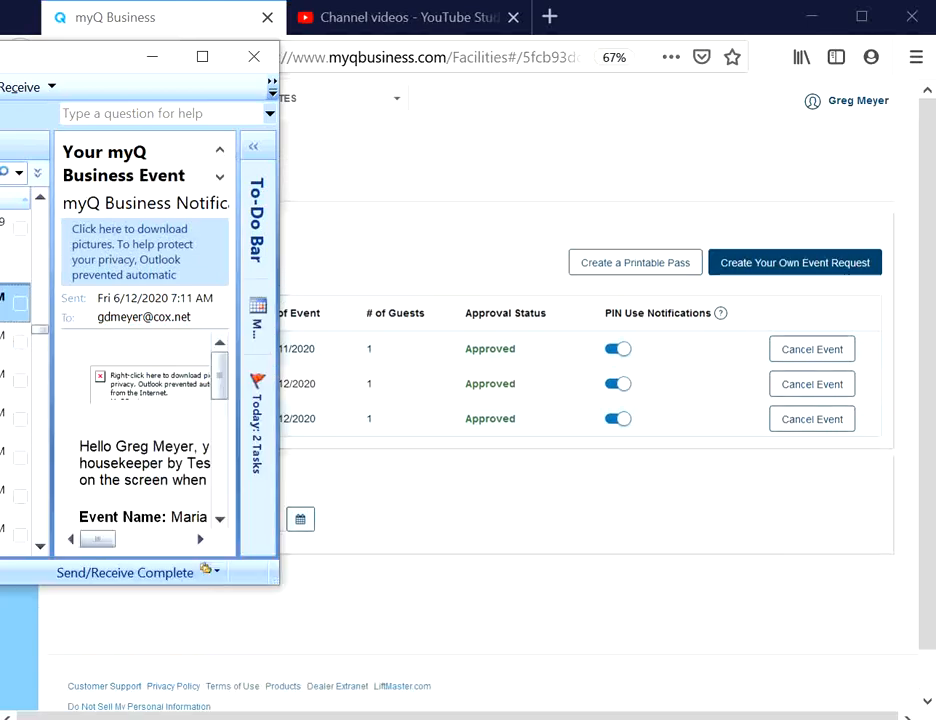
drag(2, 70, 299, 104)
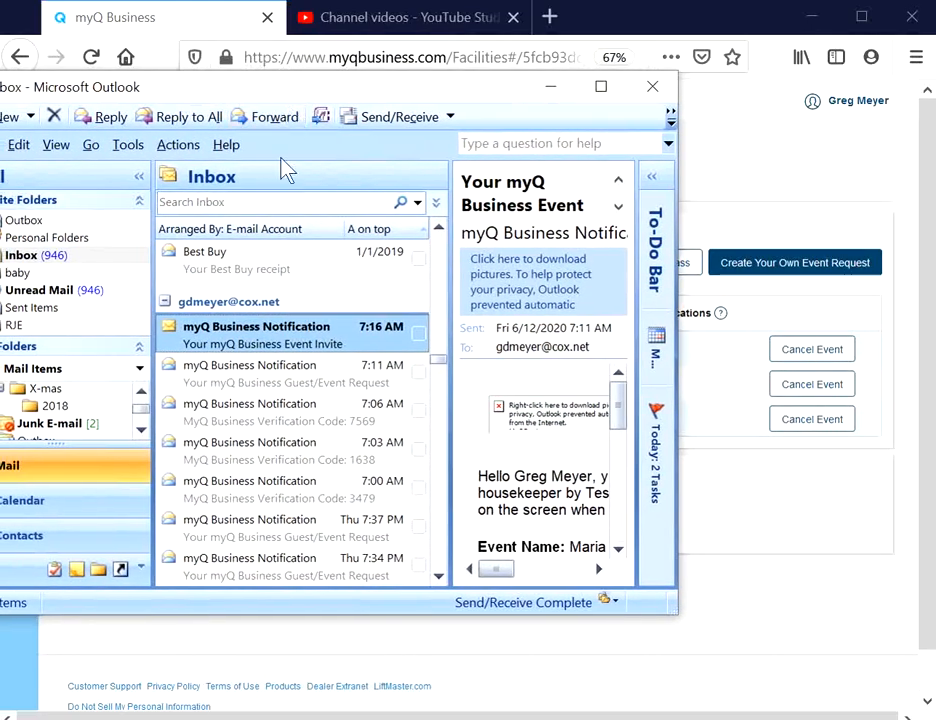
Step: Open the housekeeper Event Invite, download its pictures, and scroll to the temporary entry code
double_click(256, 340)
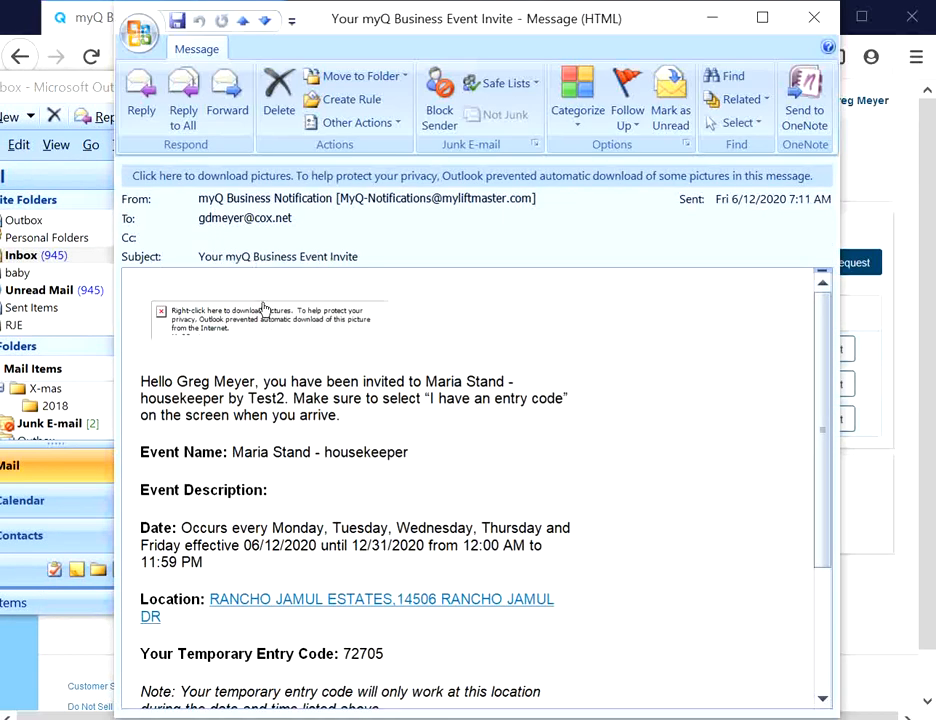
key(ctrl+a)
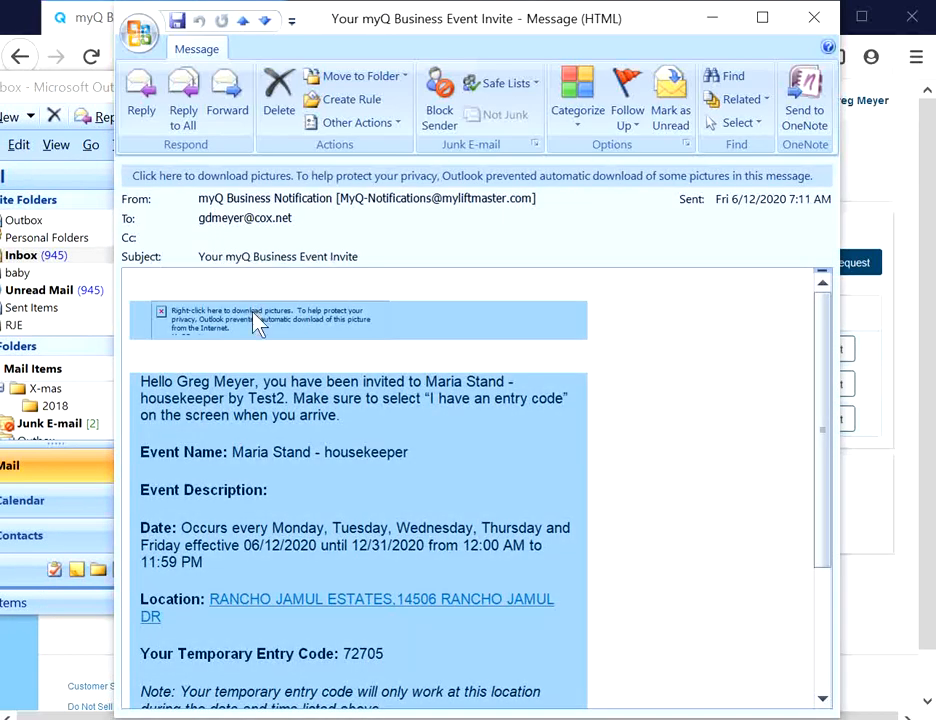
right_click(257, 312)
click(629, 347)
click(623, 342)
right_click(320, 311)
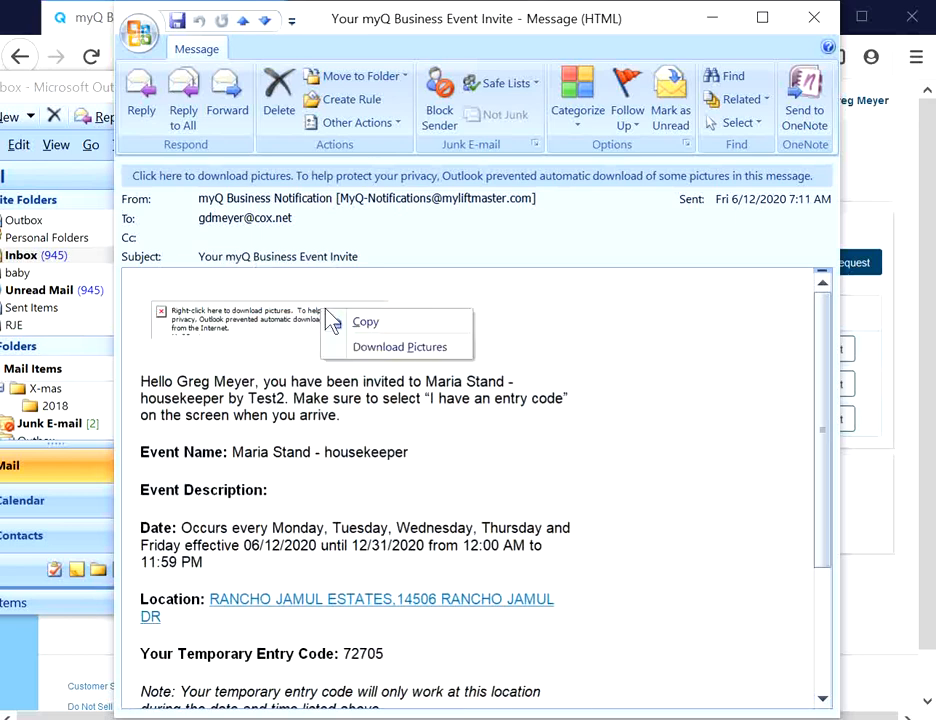
click(368, 347)
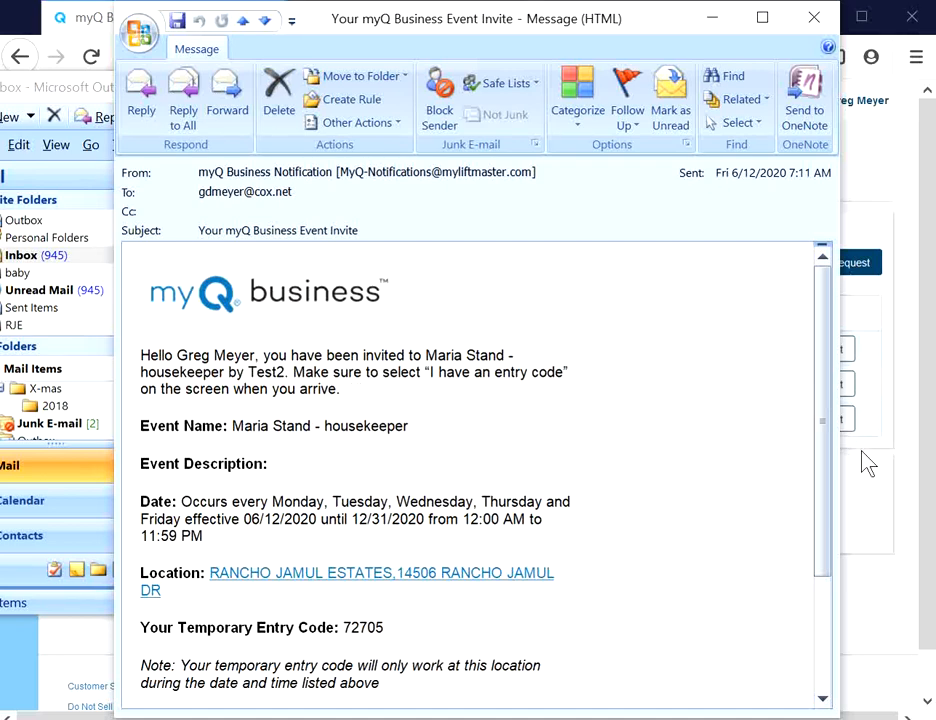
drag(830, 450, 815, 553)
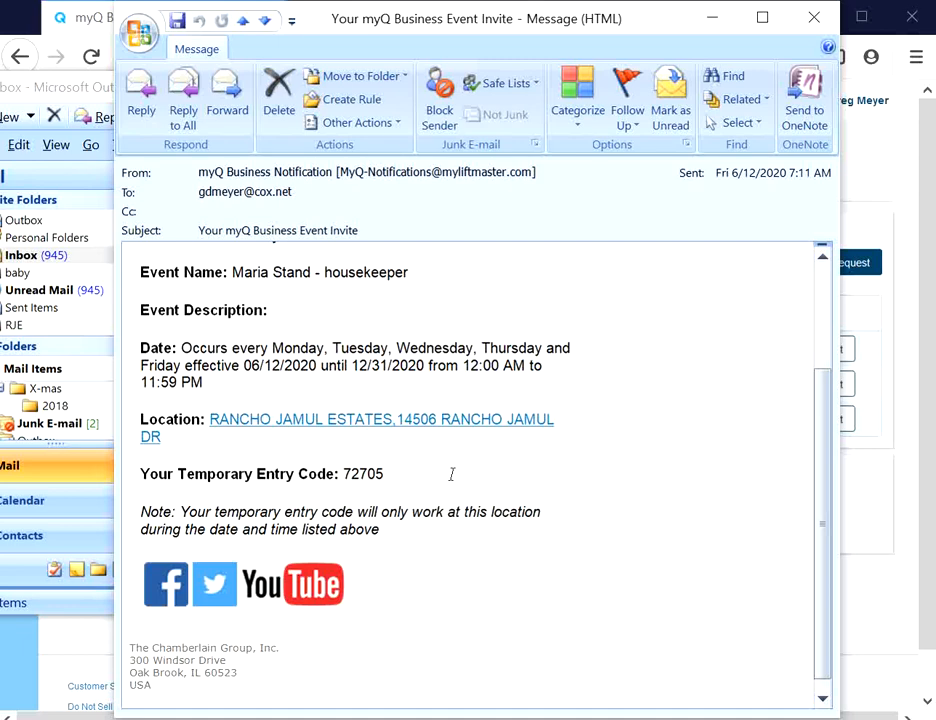
Step: Close the invite without saving and minimize Outlook to show the myQ dashboard
click(818, 22)
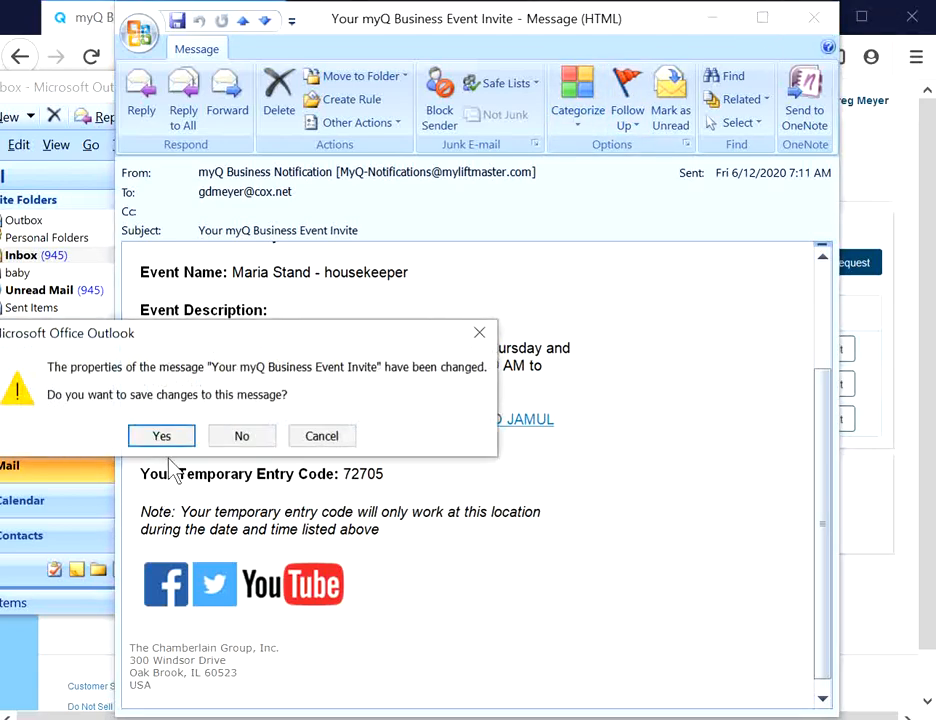
click(250, 437)
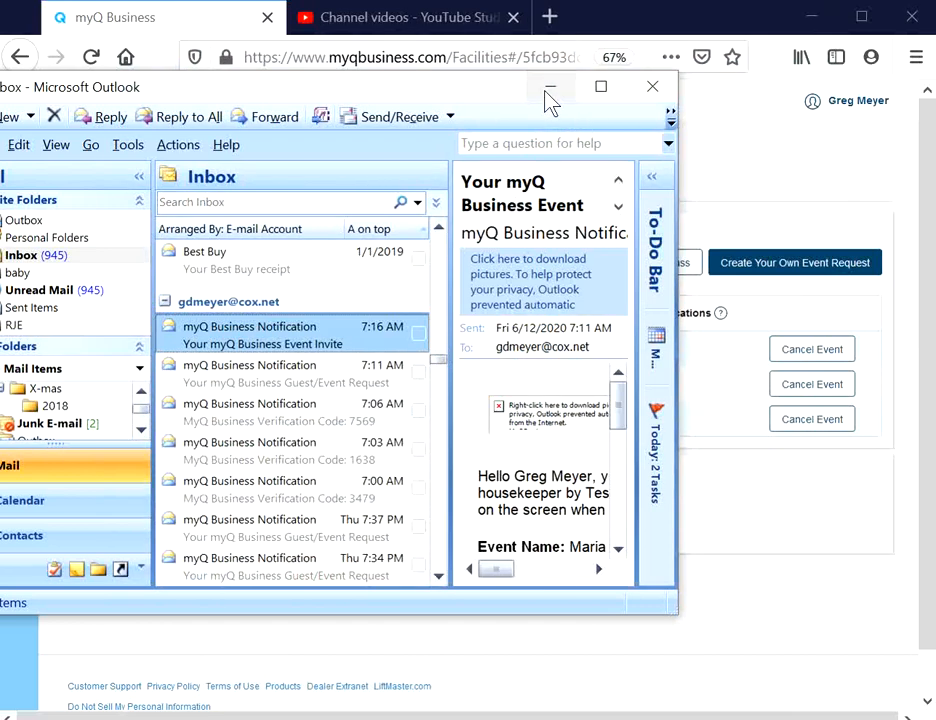
click(549, 93)
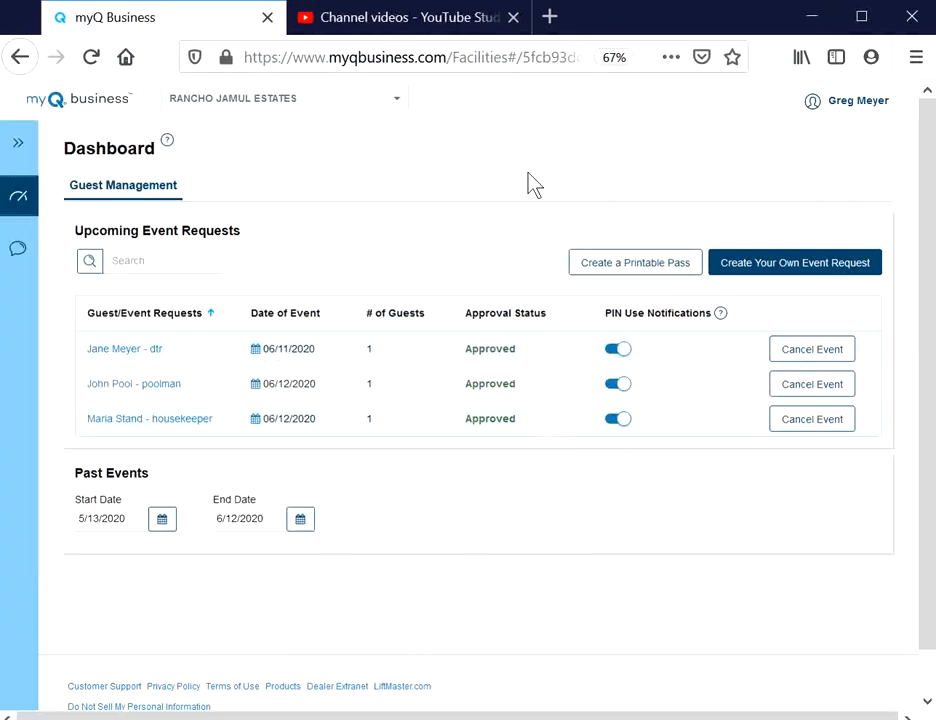
Step: Create a new event request named with the guest's name plus '- A/C', short description 'worker'
click(740, 268)
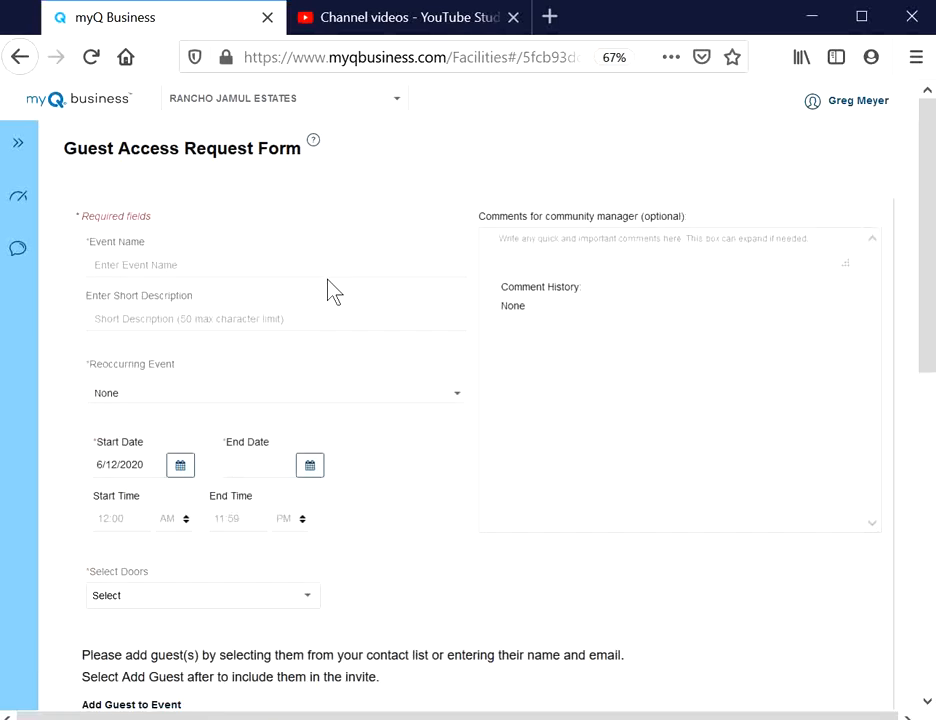
click(227, 266)
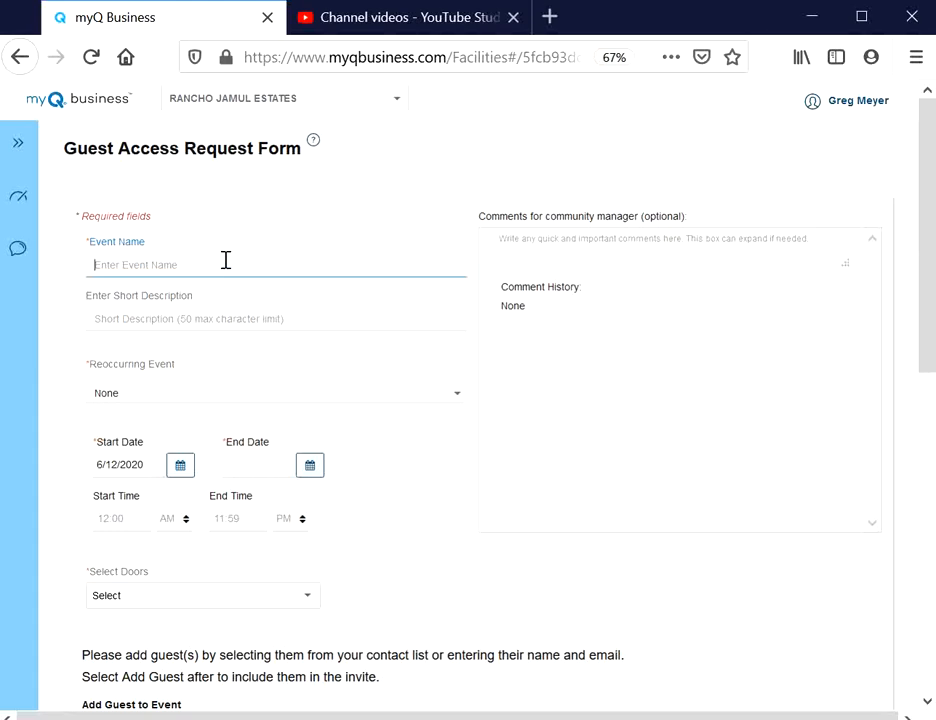
text(Jerry s -)
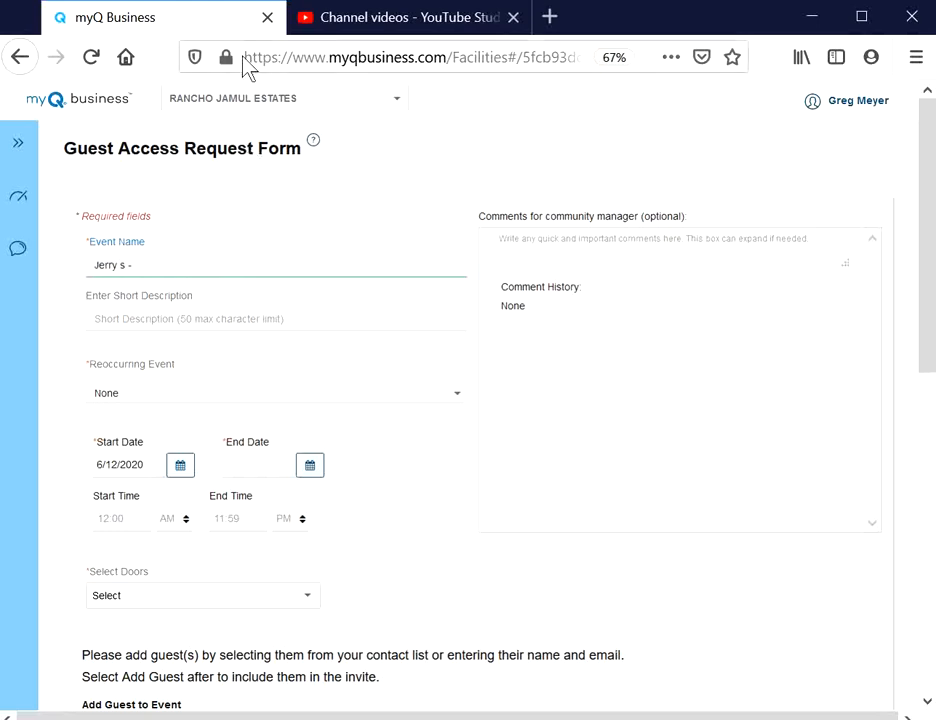
text( A)
key(BackSpace)
key(BackSpace)
key(BackSpace)
key(BackSpace)
key(BackSpace)
text(S - )
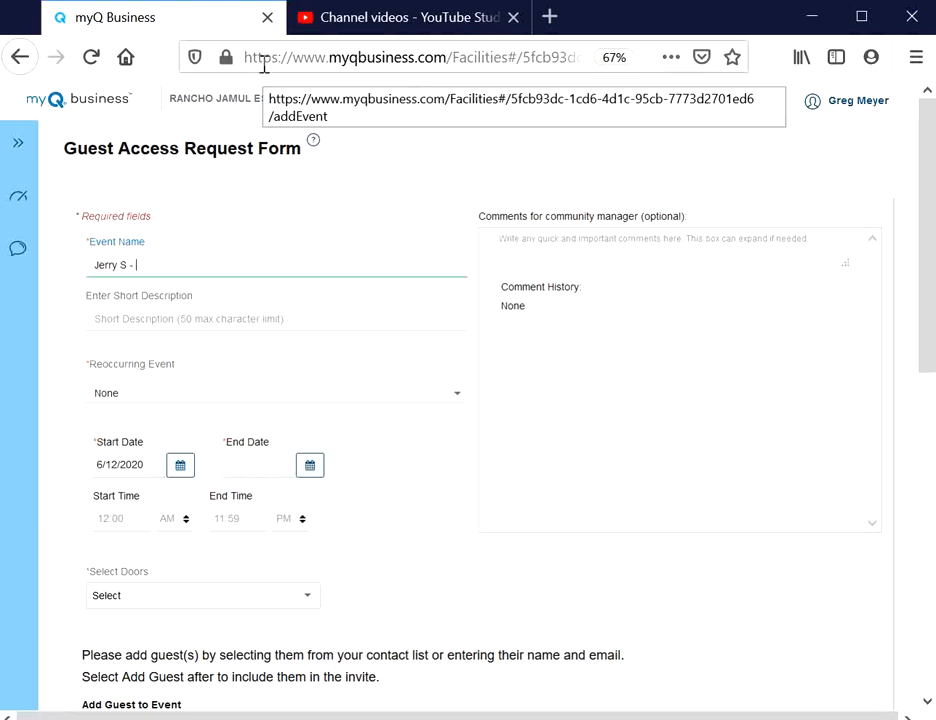
text(A/C)
click(203, 313)
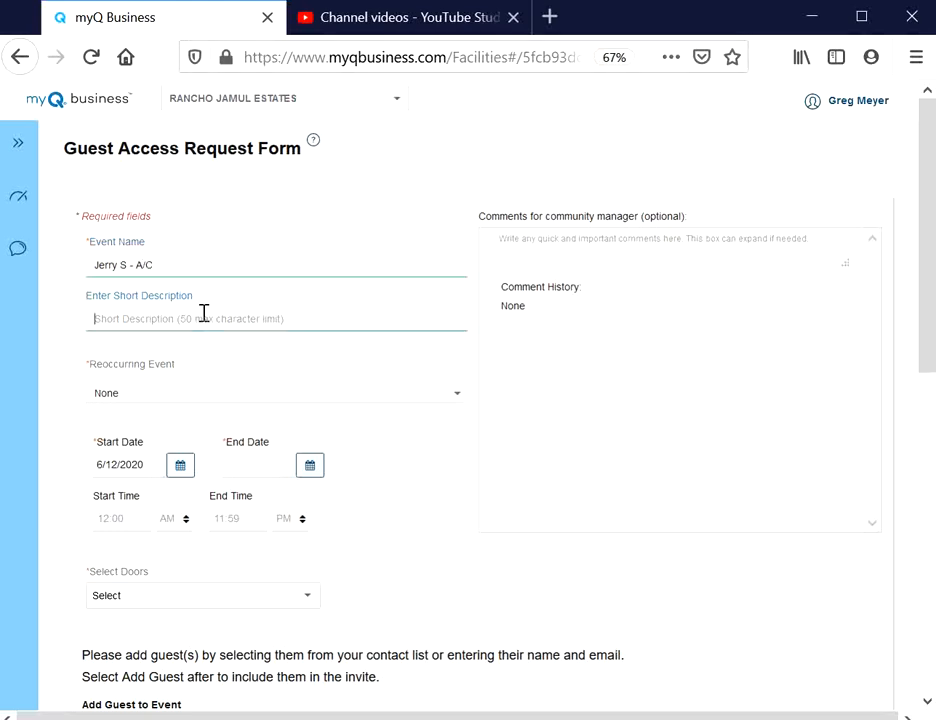
text(worker)
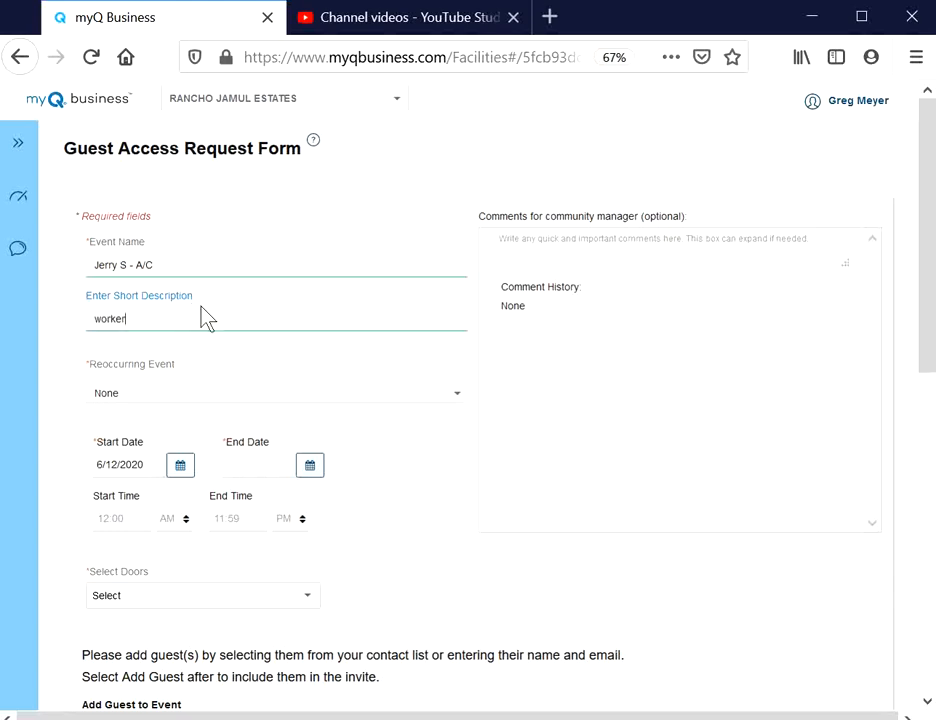
Step: Keep the event non-recurring and set its dates from June 13 to June 14, 2020
click(456, 393)
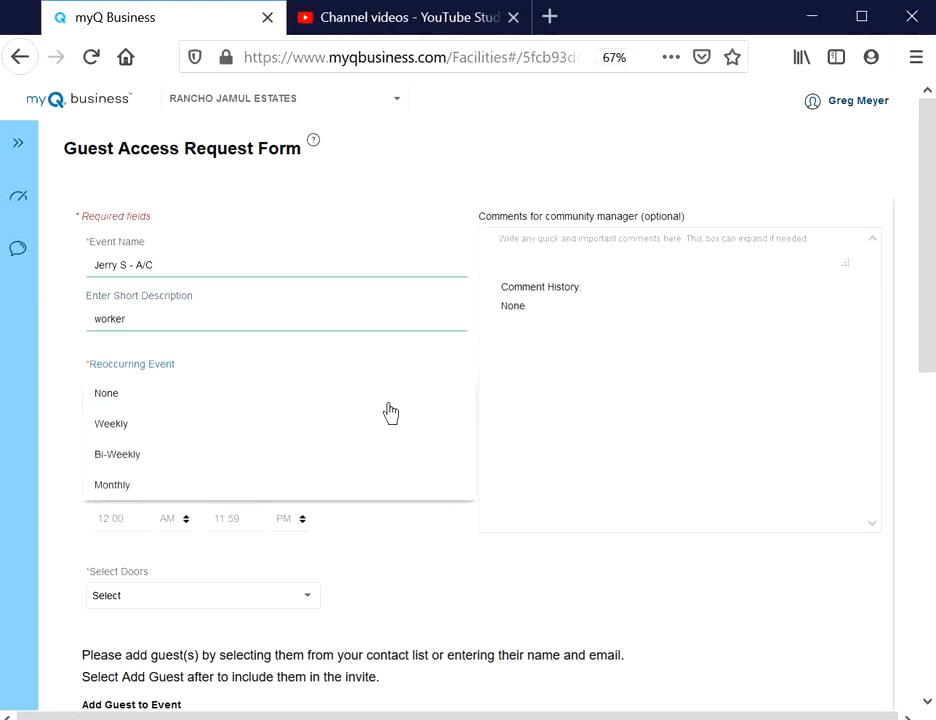
click(389, 400)
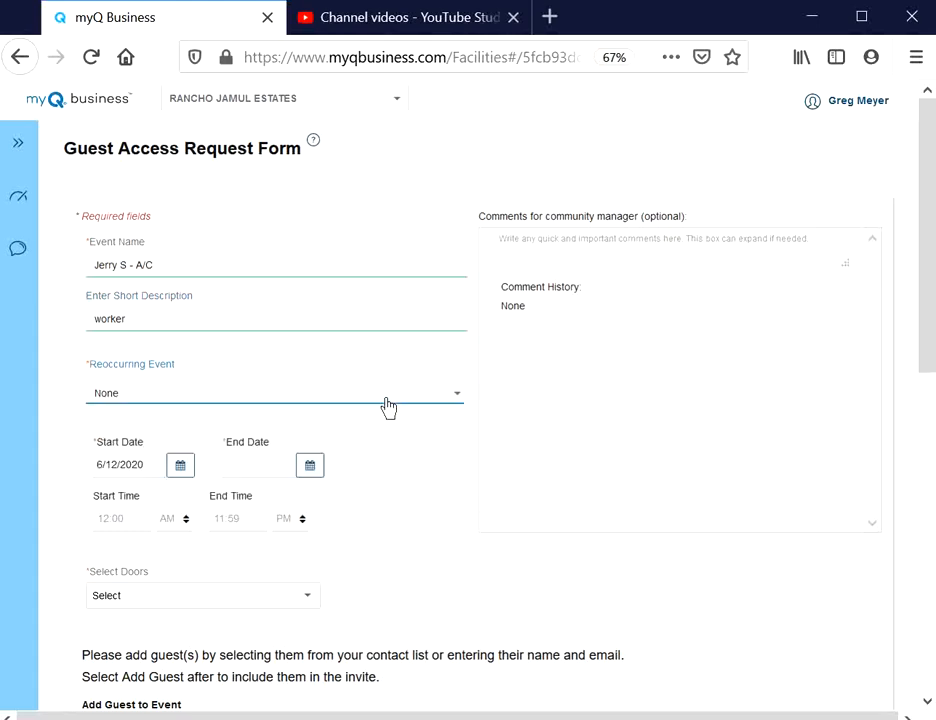
click(180, 470)
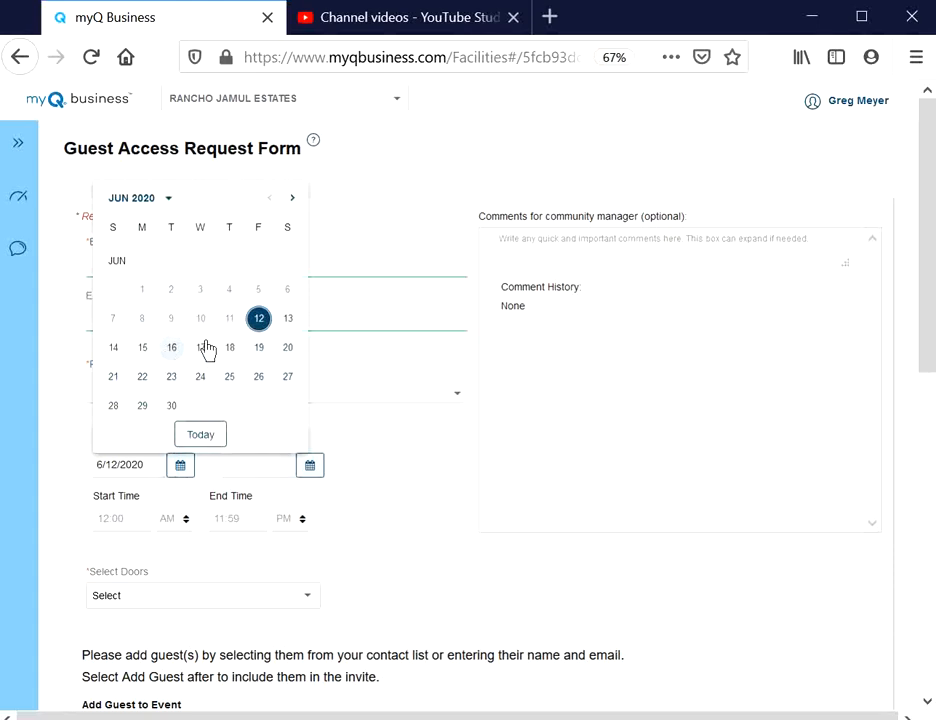
click(292, 320)
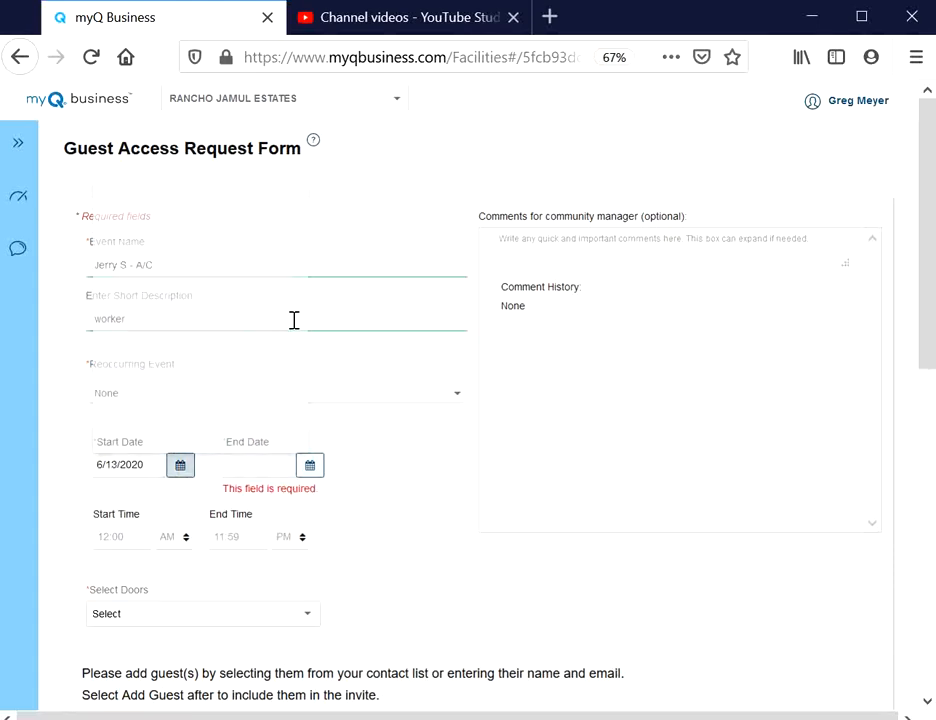
click(309, 467)
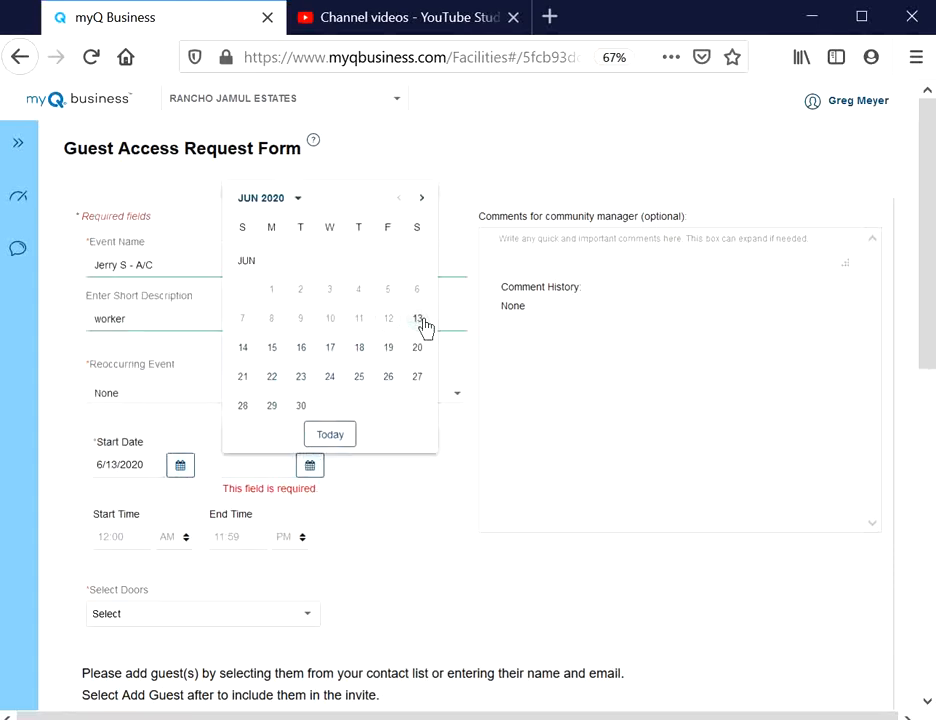
click(243, 349)
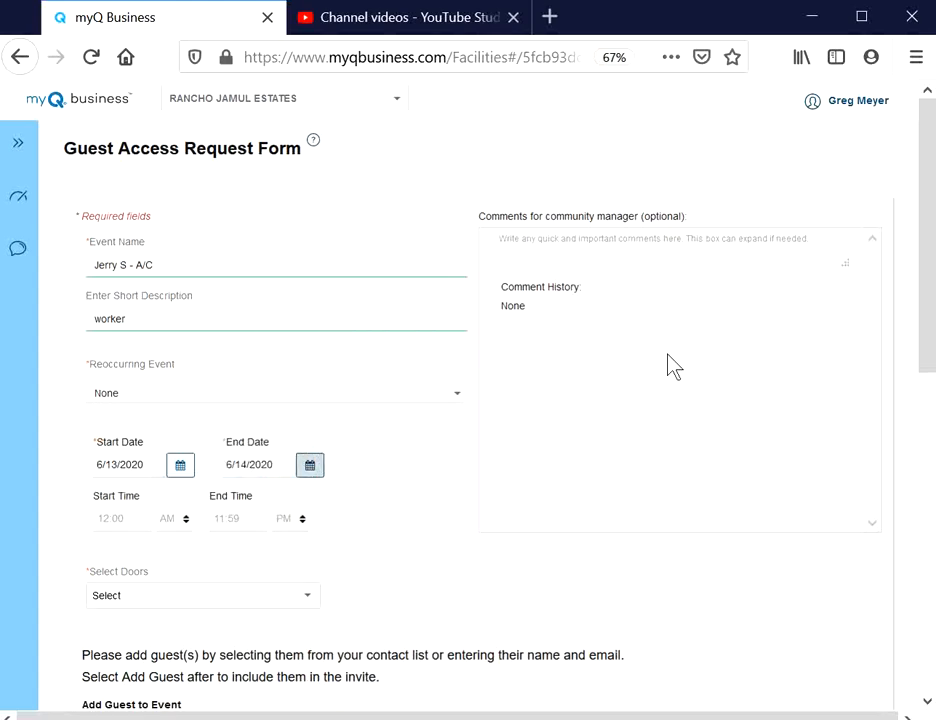
drag(929, 188, 929, 309)
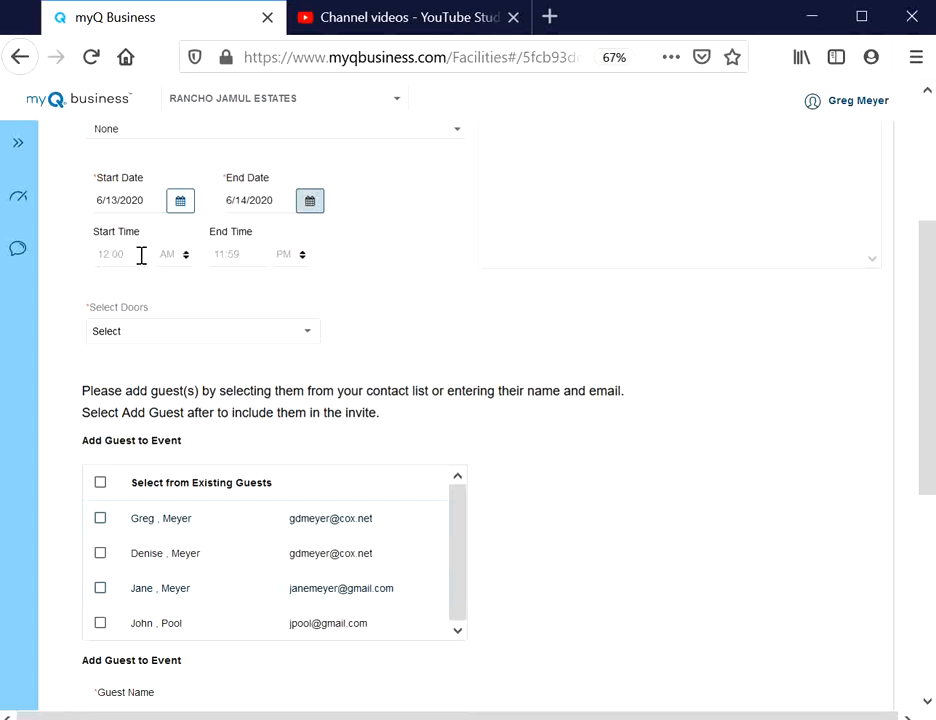
Step: Set the event time to run from 06:00 AM until 05:59 PM
click(111, 254)
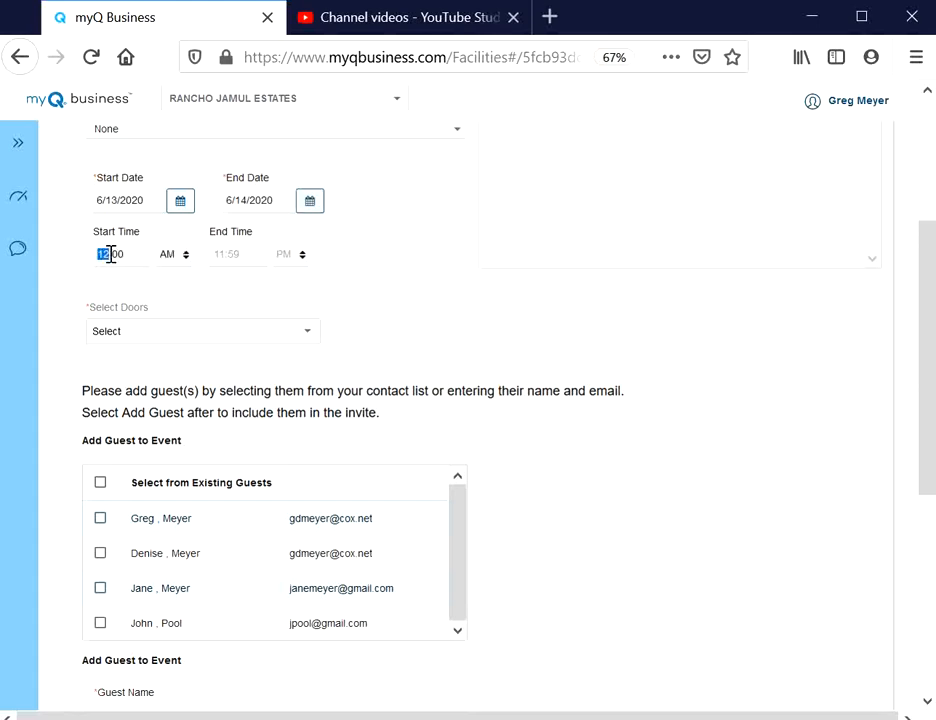
text(6)
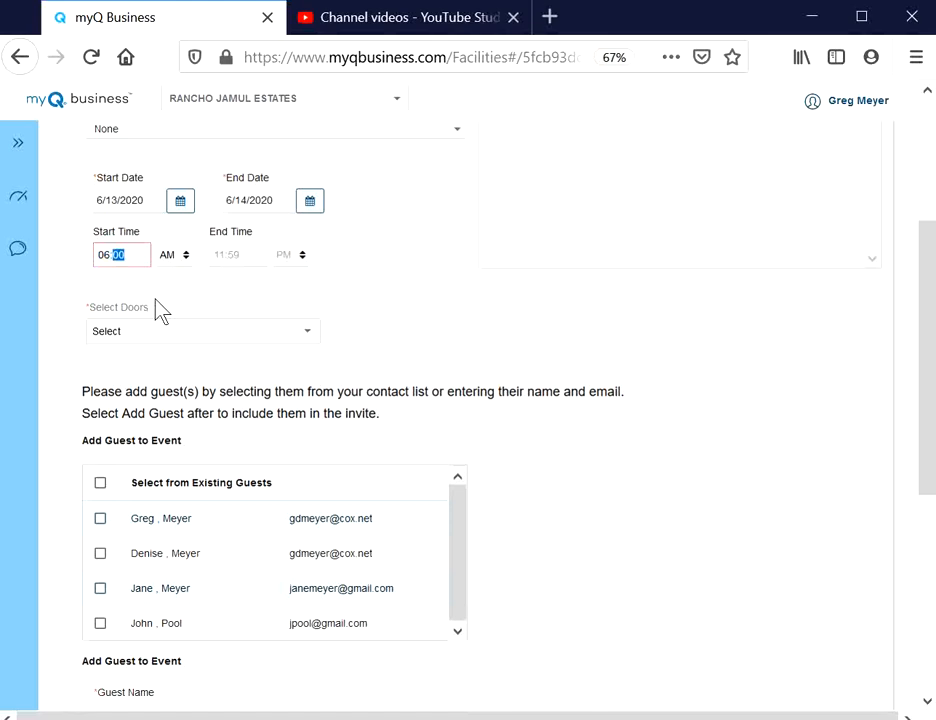
click(222, 256)
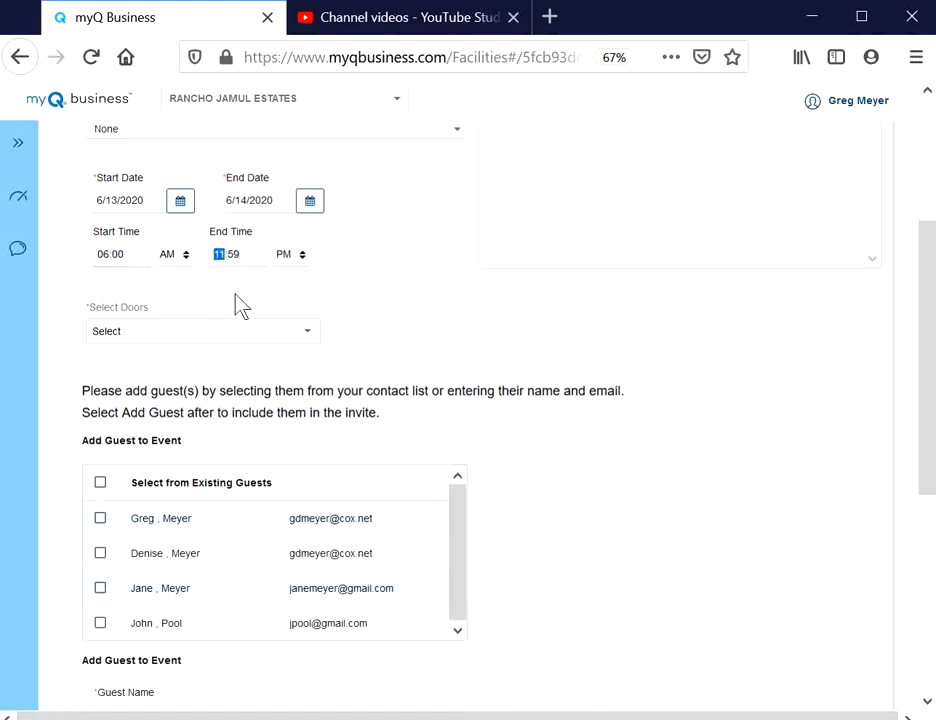
text(5)
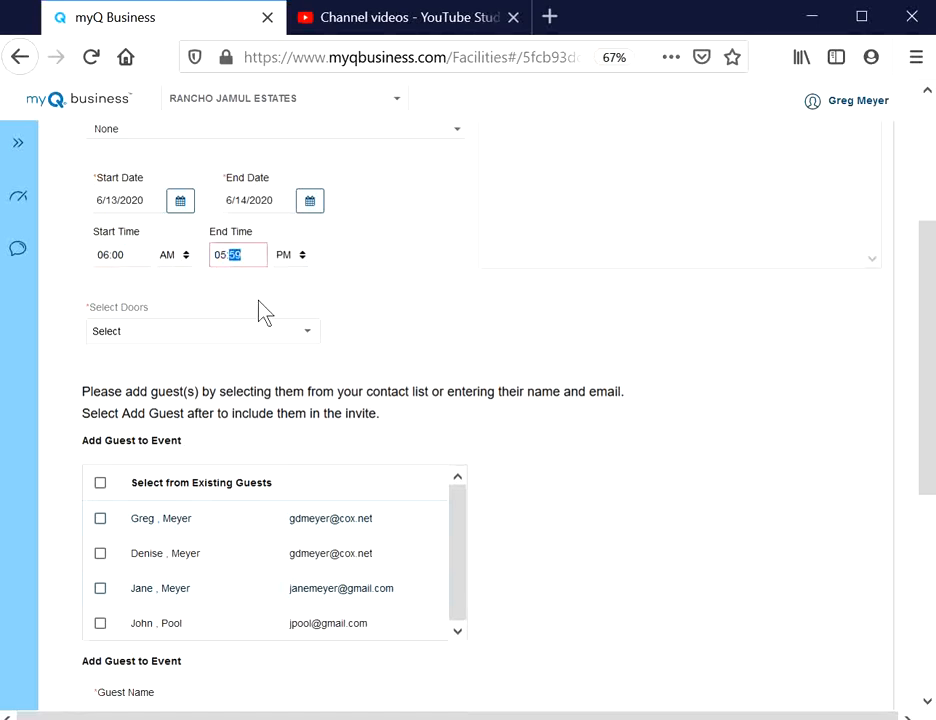
click(381, 326)
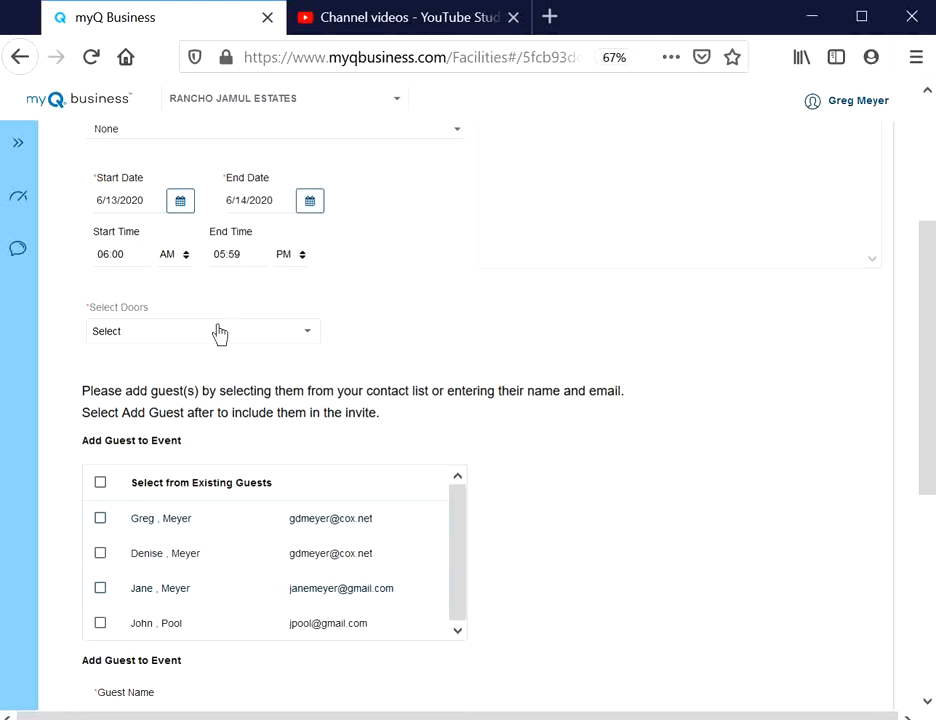
Step: Grant the event access through Door 1 and tick the first existing contact
click(308, 341)
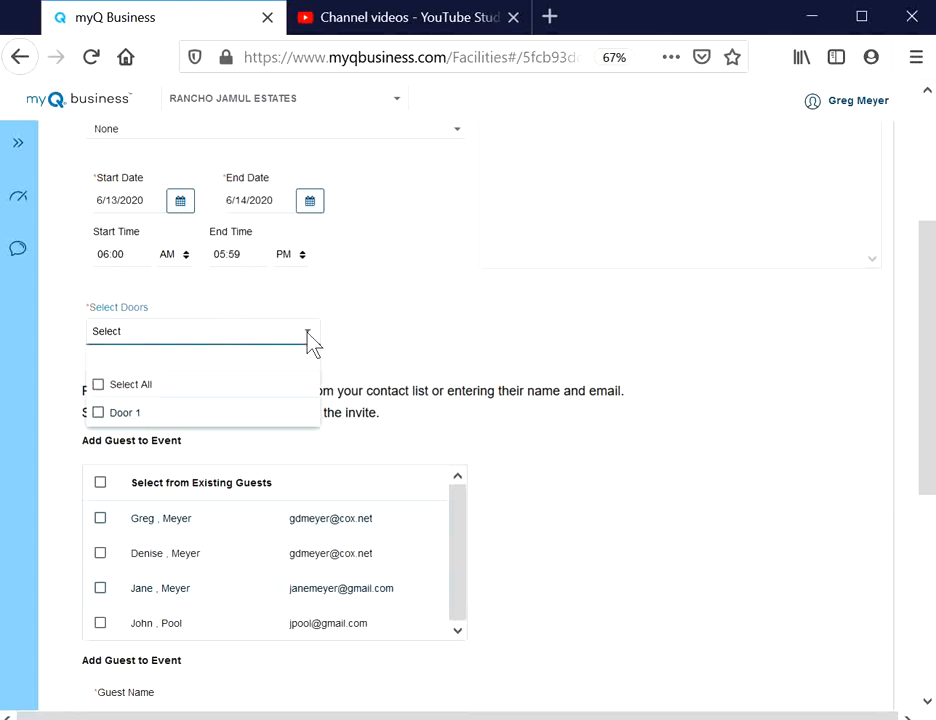
click(217, 414)
scroll(929, 330, down, 5)
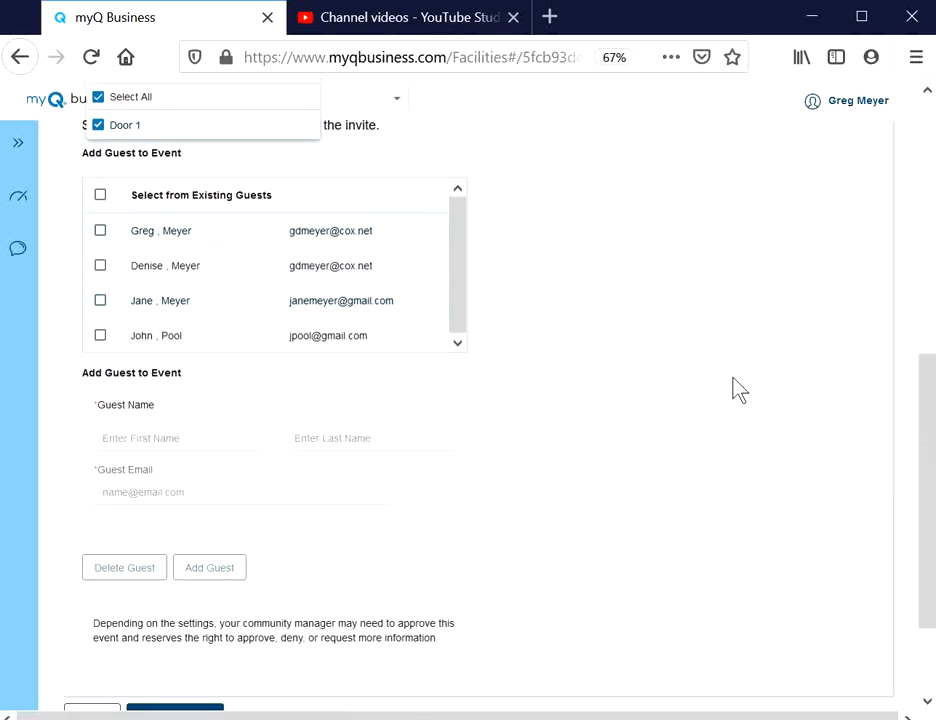
click(705, 375)
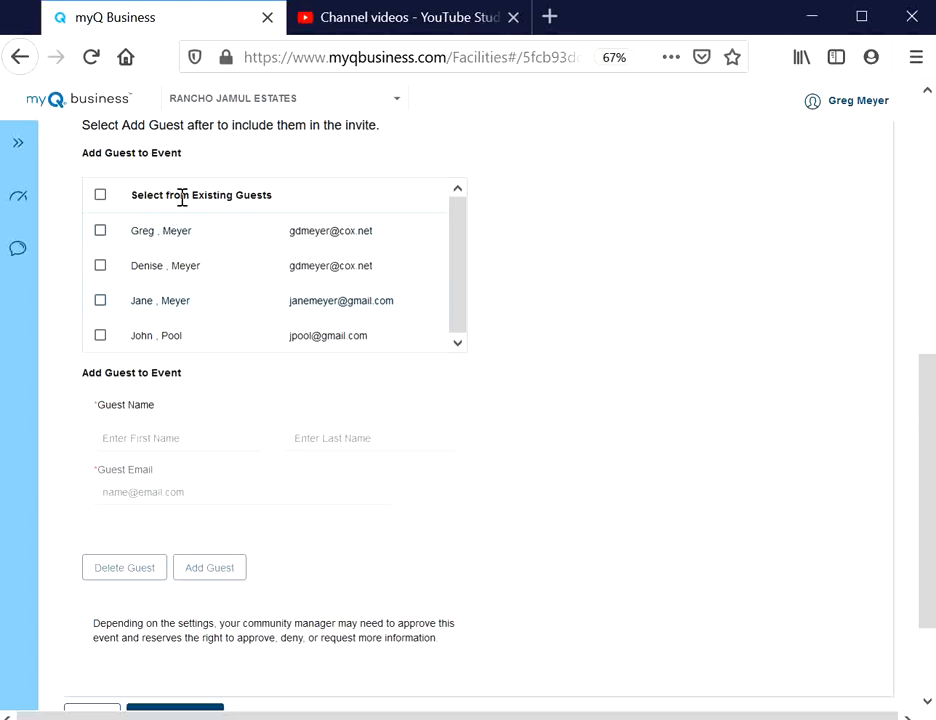
click(100, 231)
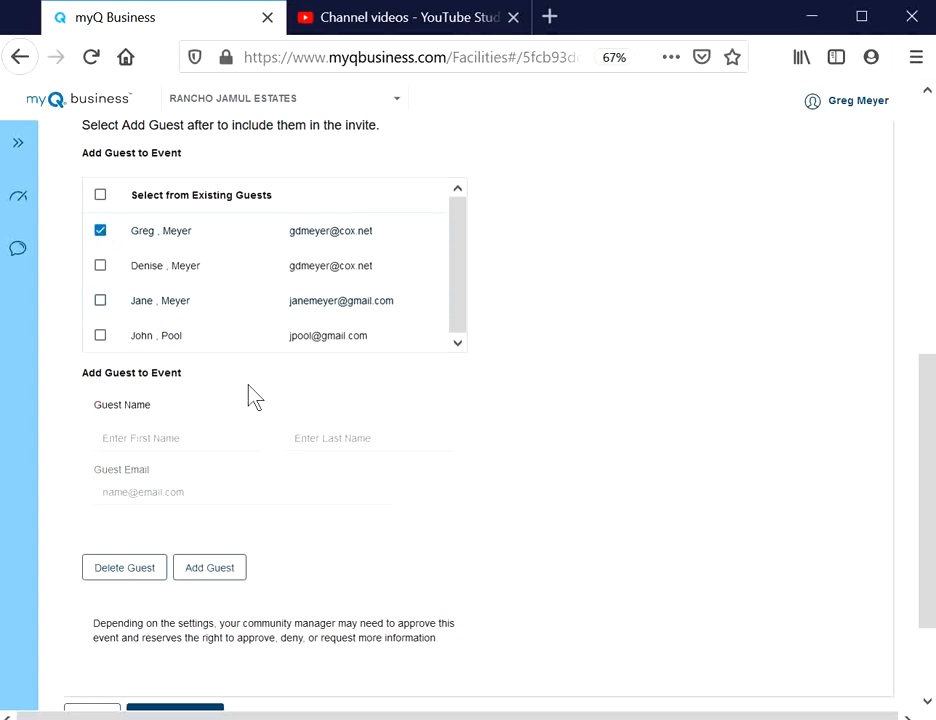
Step: Switch the guest selection to the second existing contact, add them, and submit the request
click(229, 567)
click(100, 266)
click(100, 231)
click(201, 577)
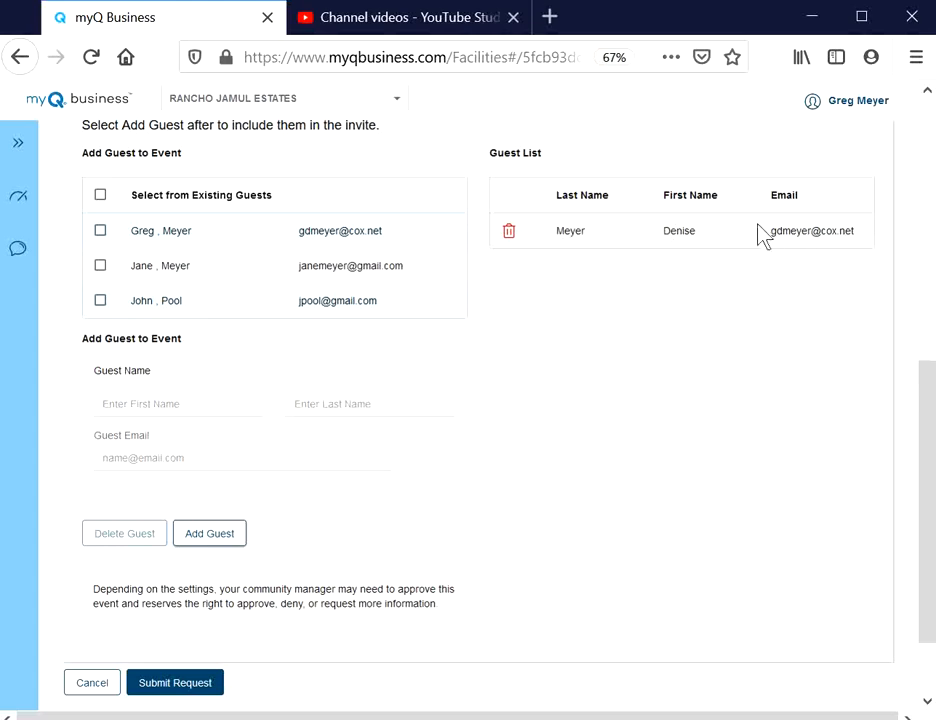
click(183, 682)
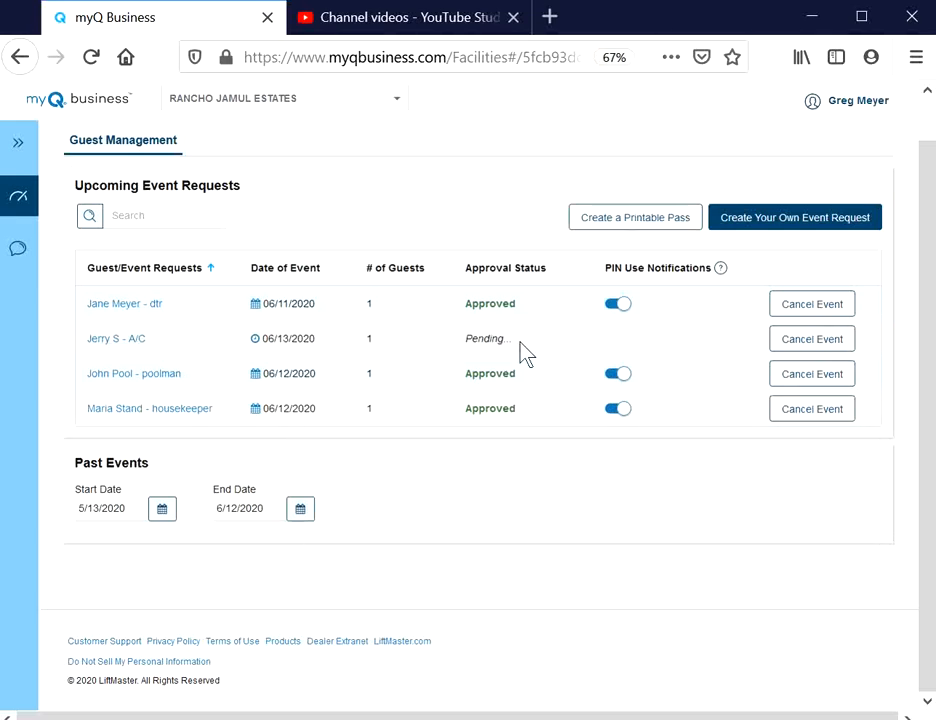
Step: Refresh the dashboard and switch on PIN Use Notifications for the approved A/C event
click(17, 204)
click(617, 338)
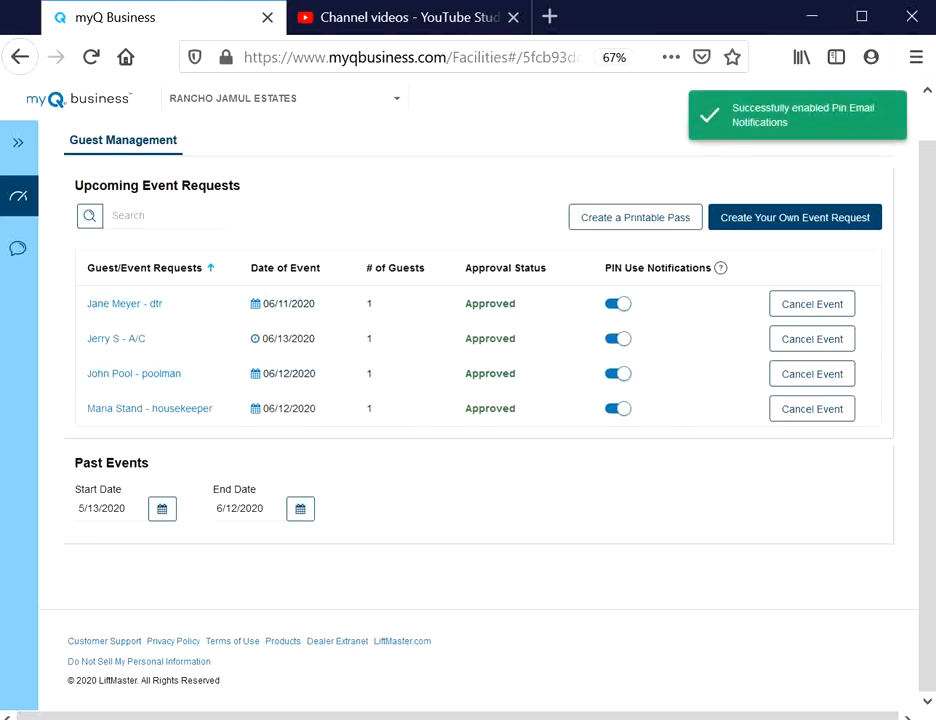
click(517, 683)
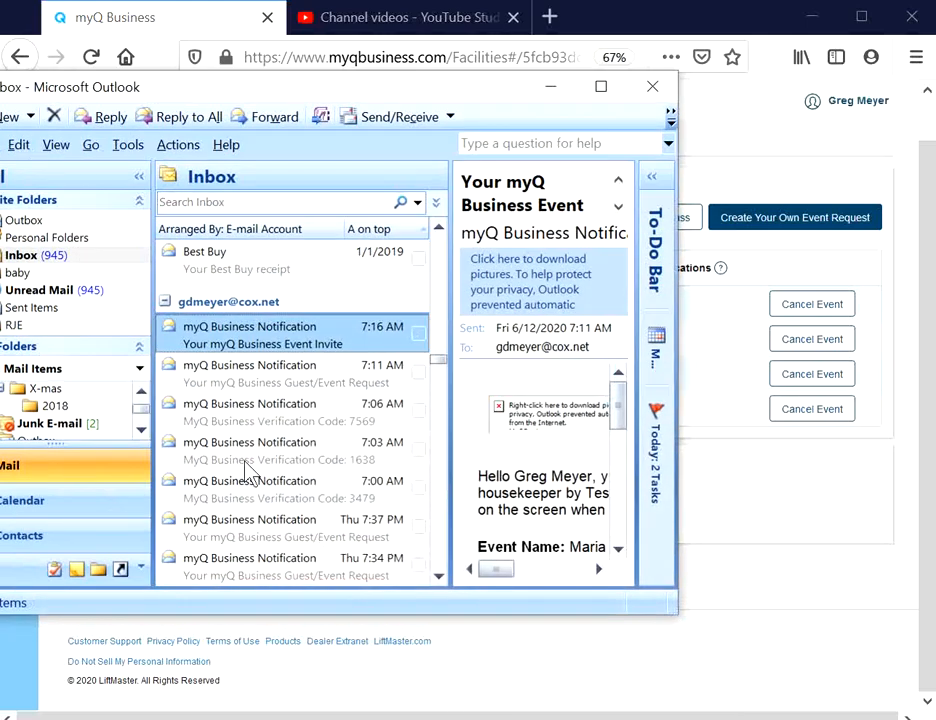
Step: Fetch new mail in Outlook and read the A/C event approval e-mail
click(380, 117)
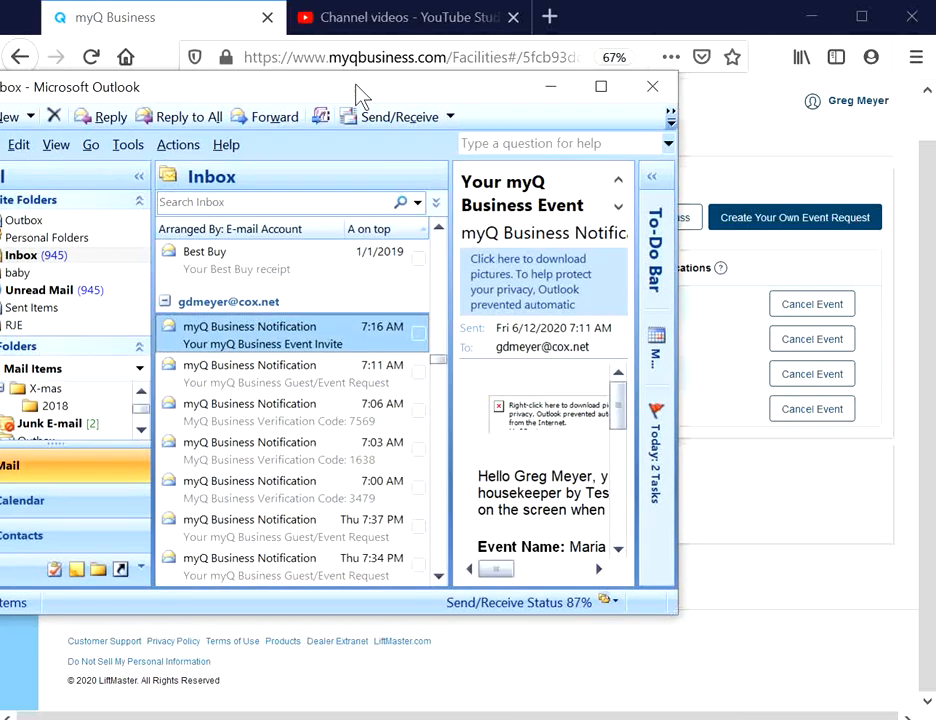
drag(357, 97, 291, 97)
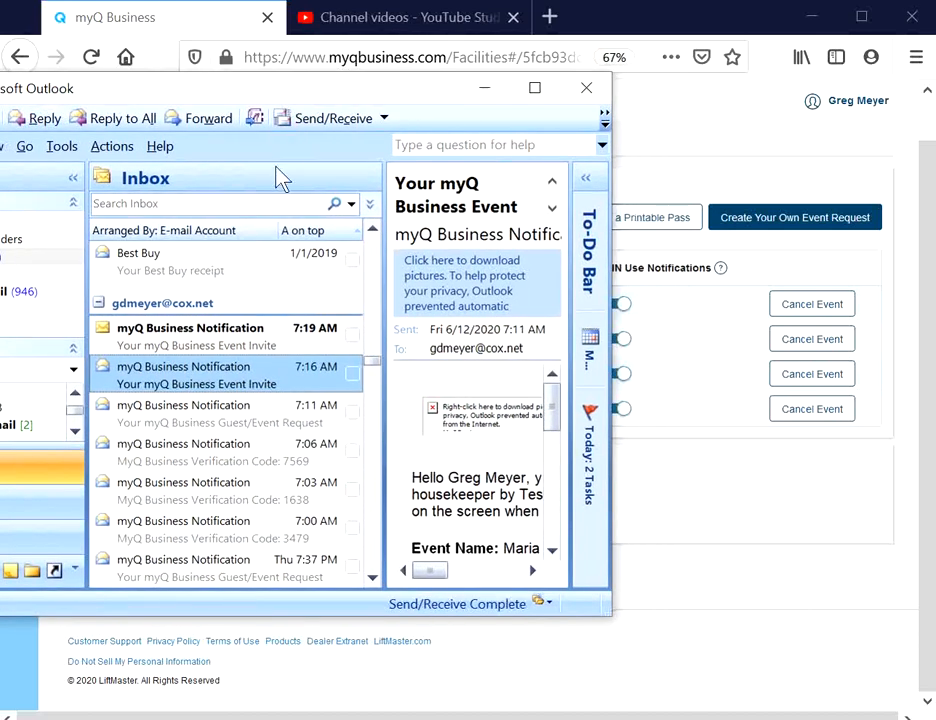
click(222, 378)
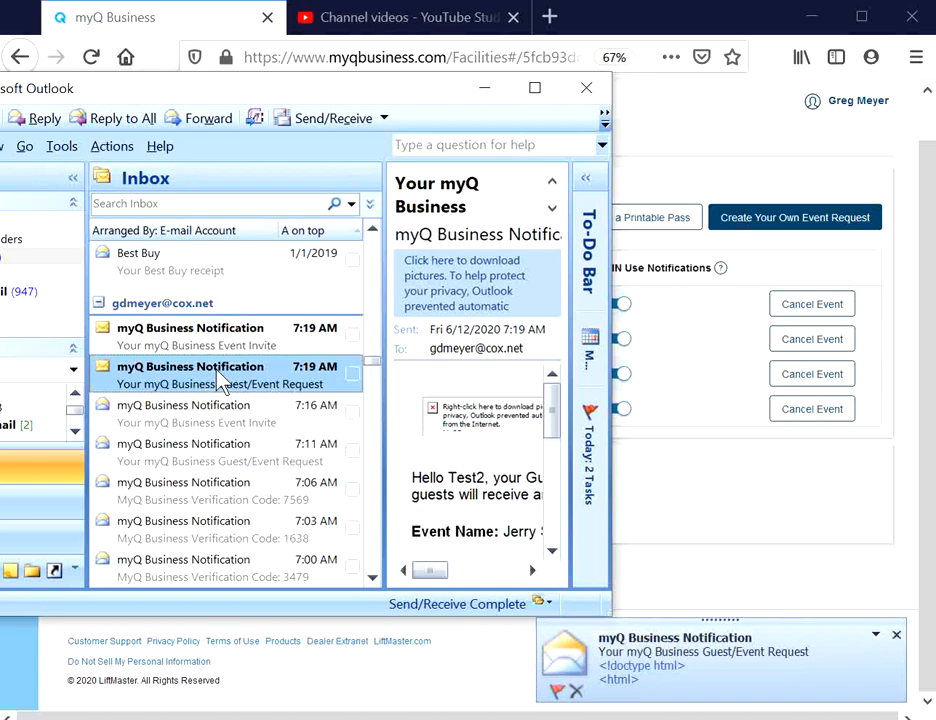
double_click(222, 380)
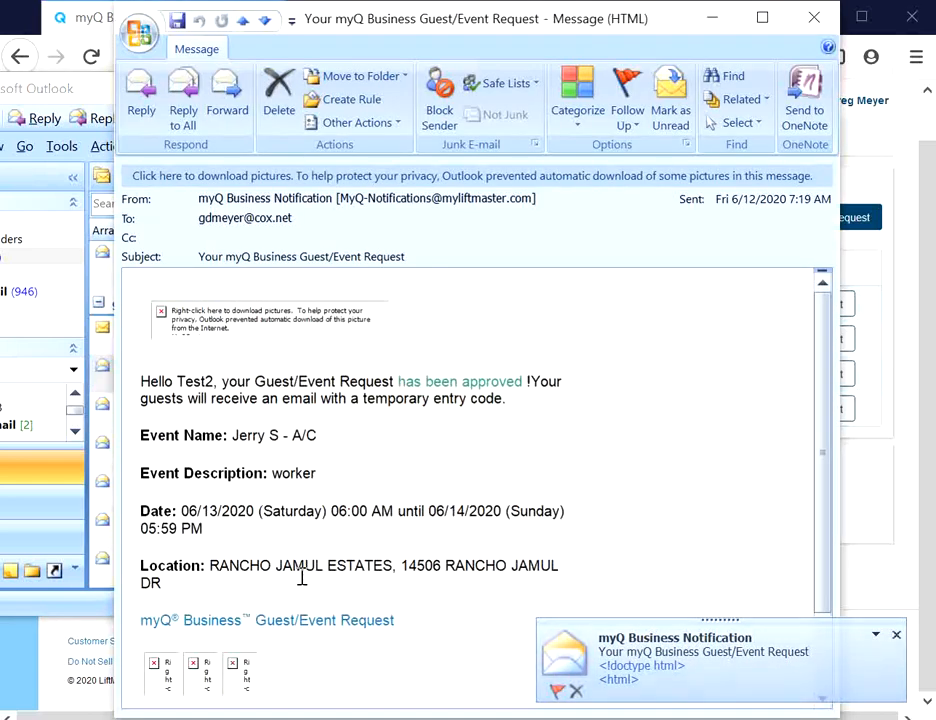
click(810, 17)
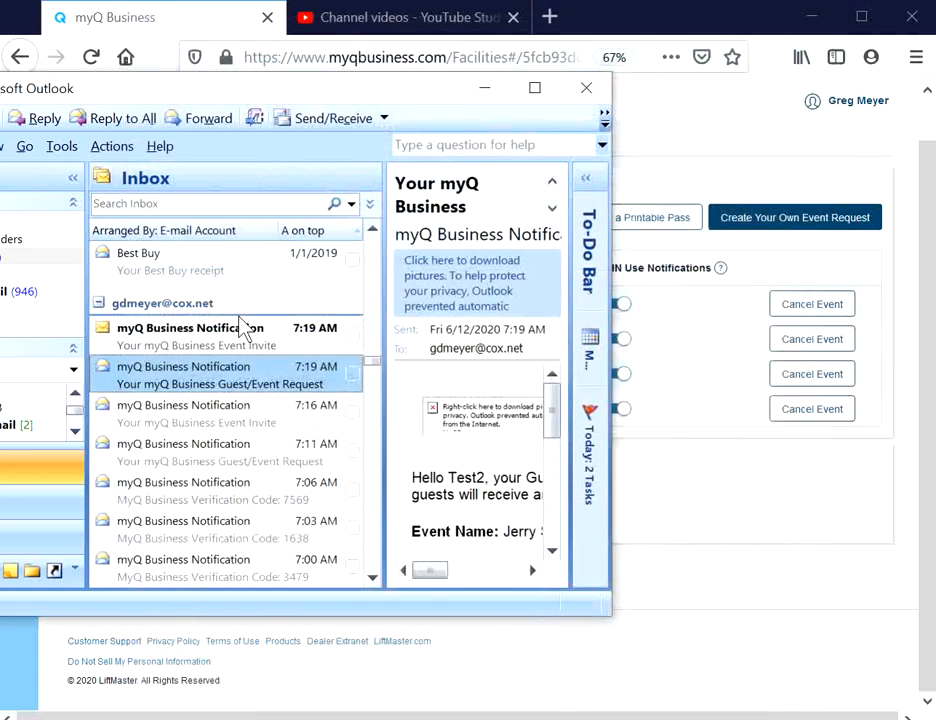
Step: Read the A/C Event Invite with its entry code, then close it and Outlook
double_click(235, 334)
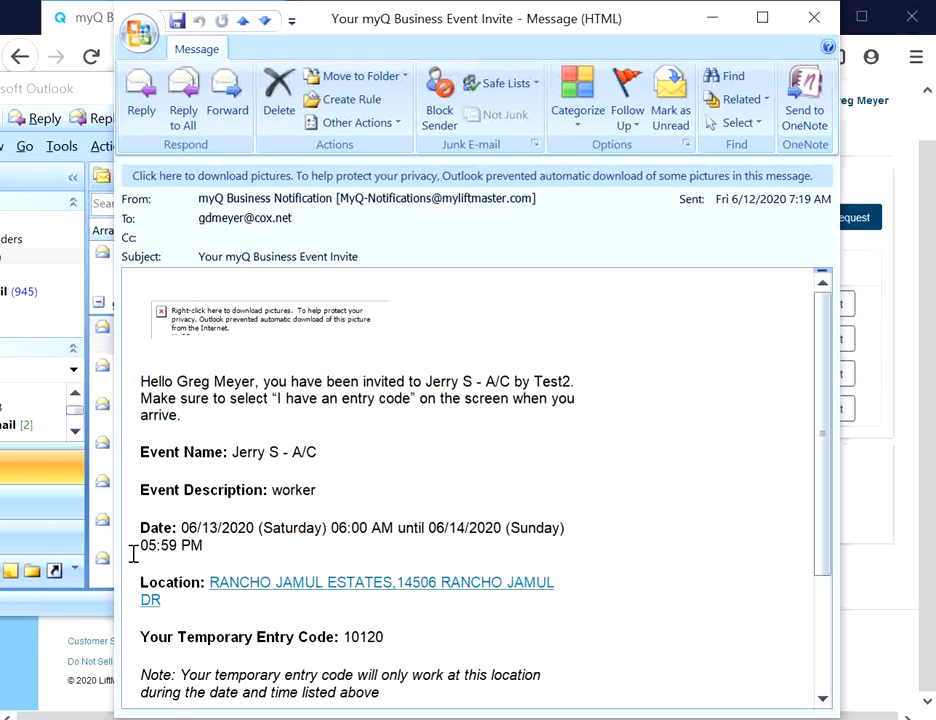
click(816, 18)
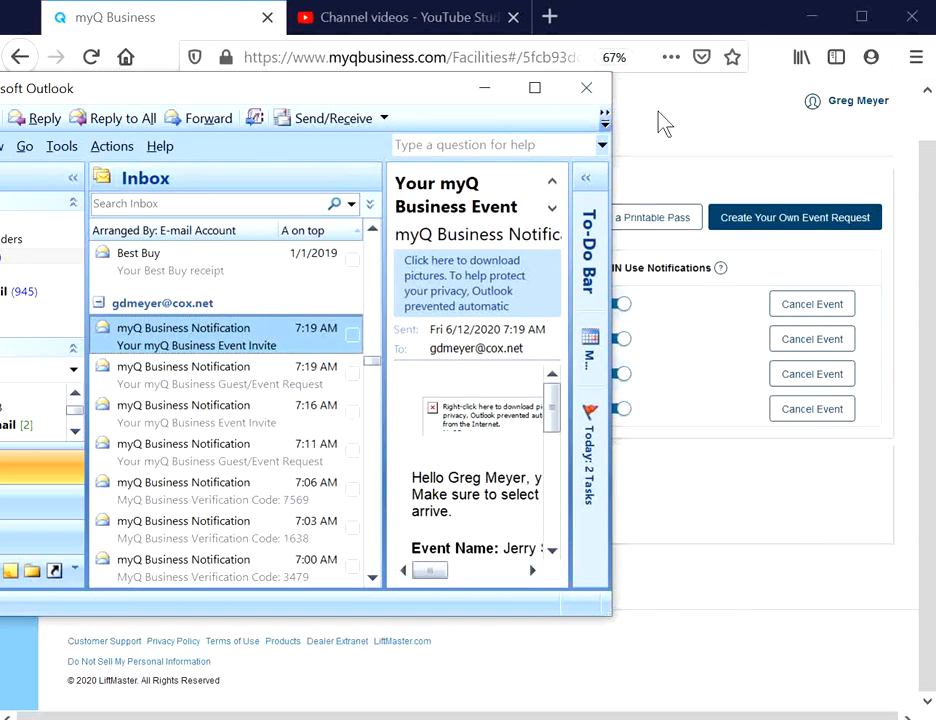
click(660, 120)
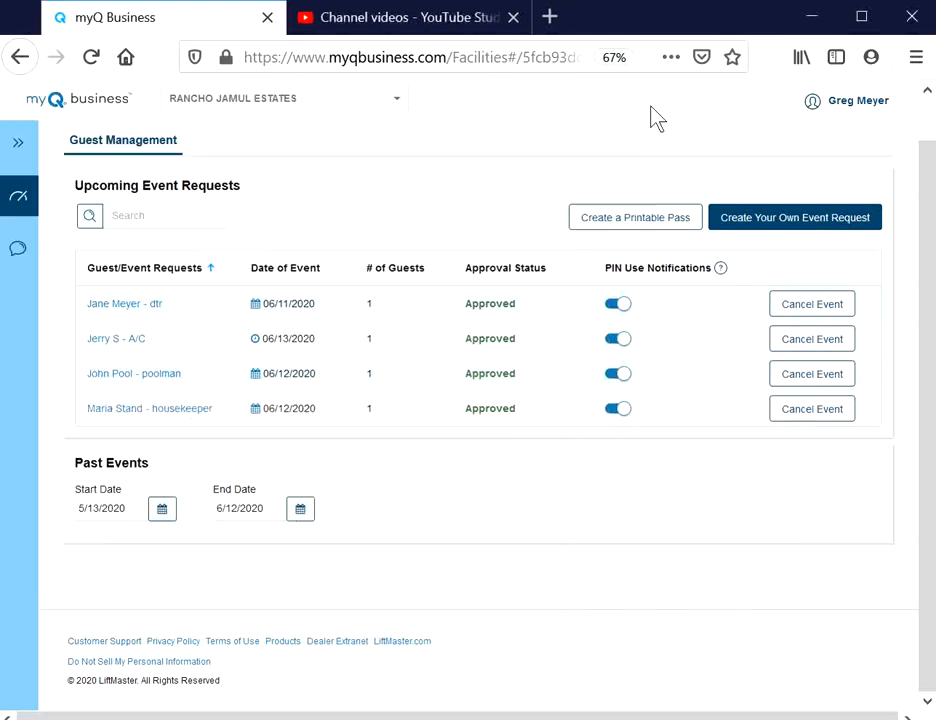
Step: Start a new event request named after the landscaper guest
click(748, 222)
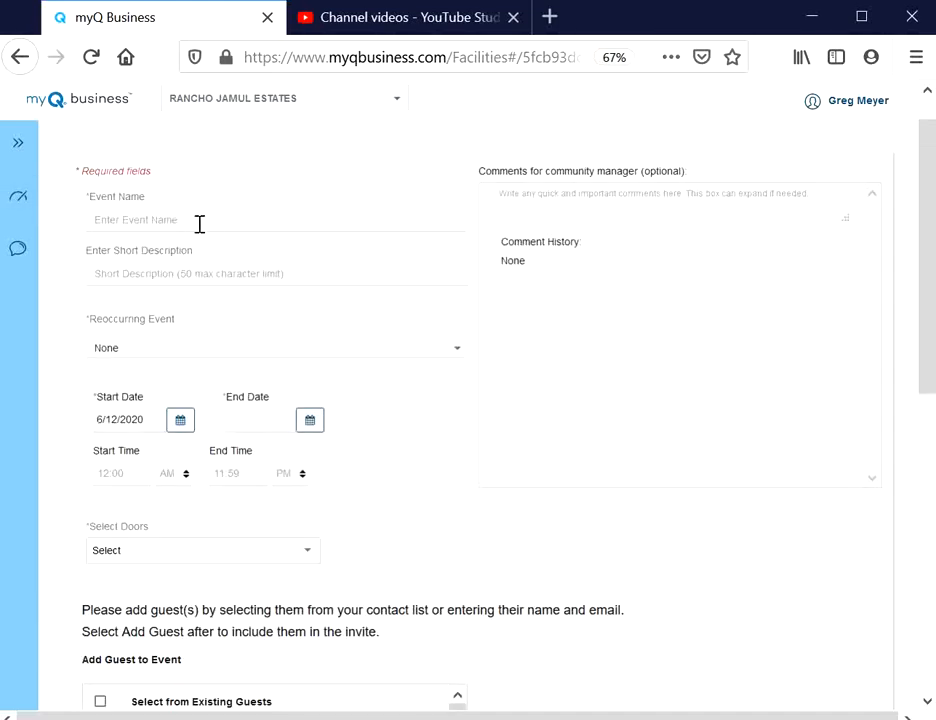
click(142, 218)
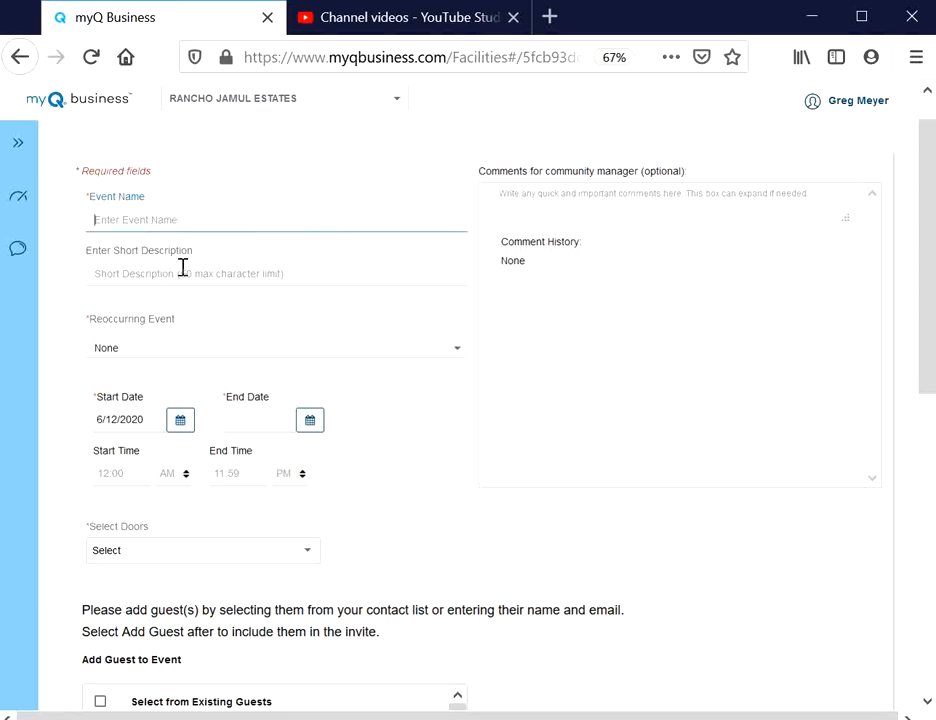
text(Sam - Iandscaper)
click(115, 273)
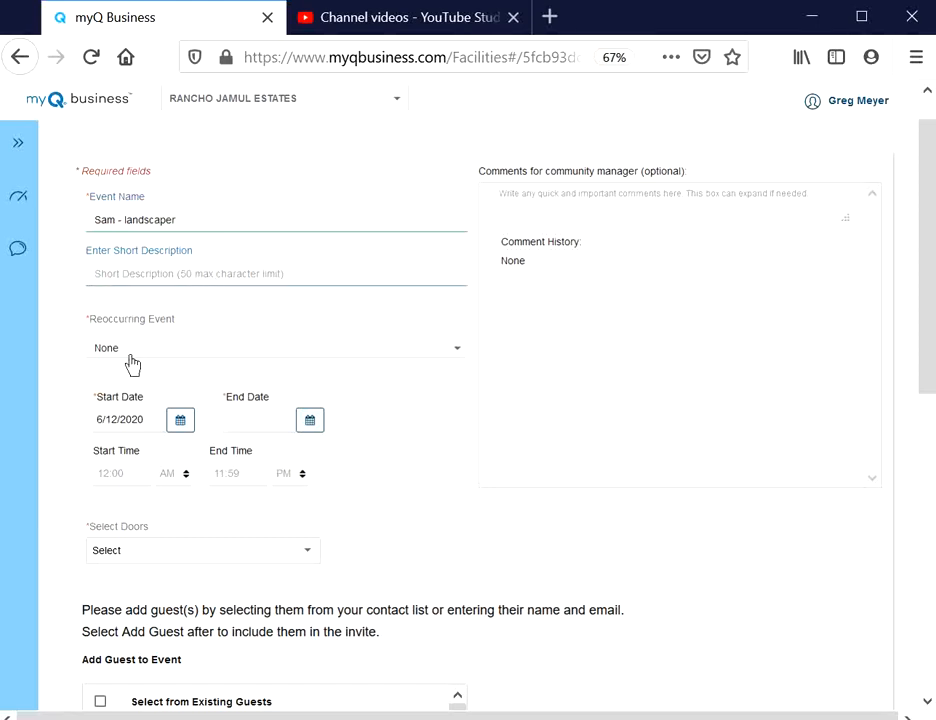
Step: Make the event recur Weekly on Monday, Tuesday, Wednesday, Thursday and Friday
click(453, 357)
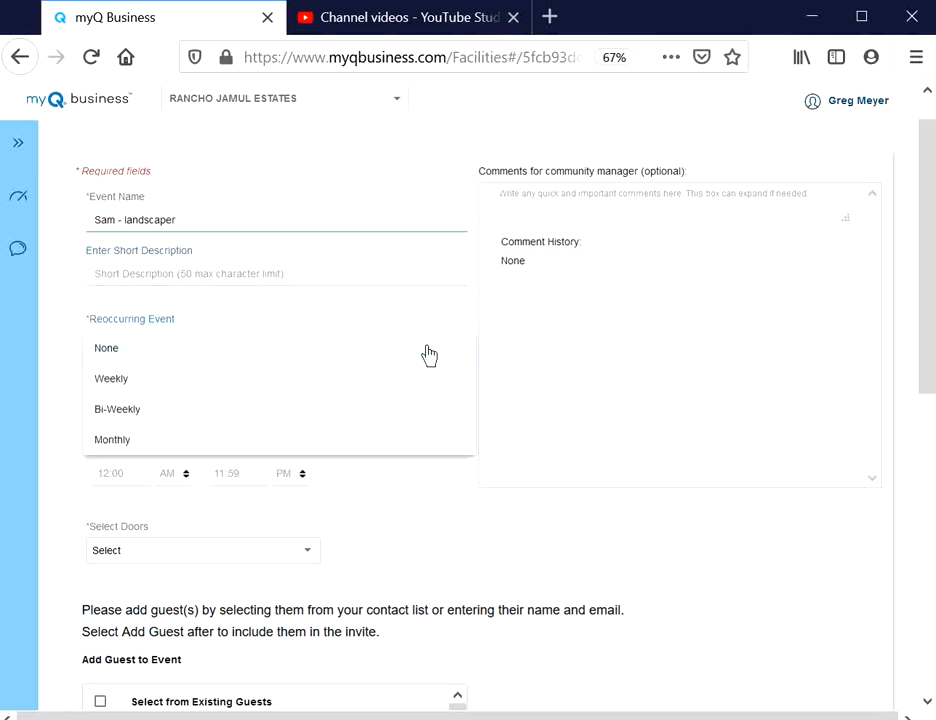
click(210, 381)
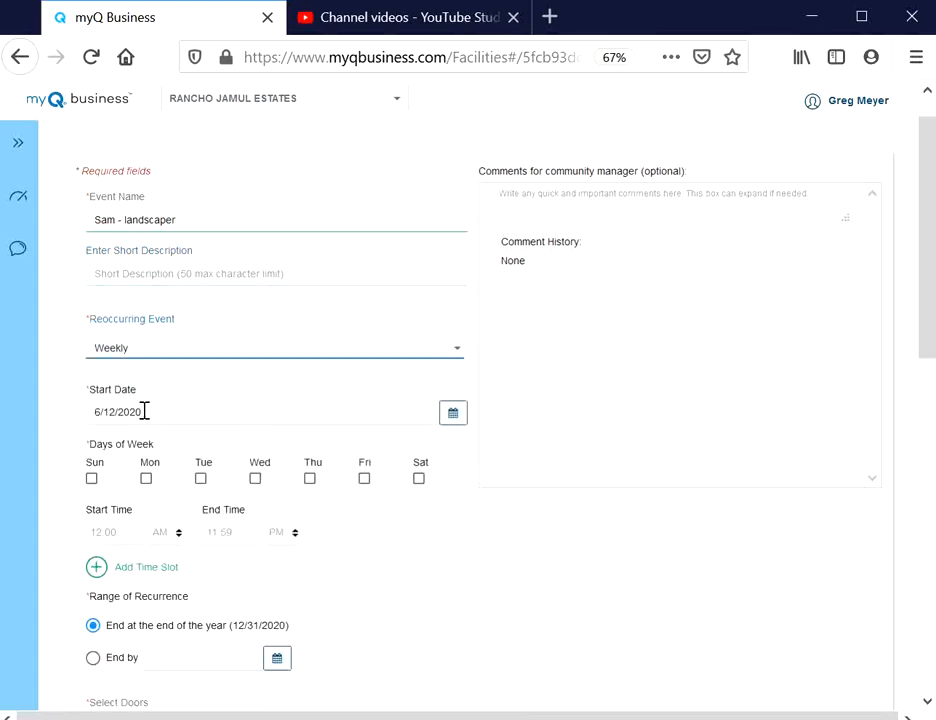
click(146, 479)
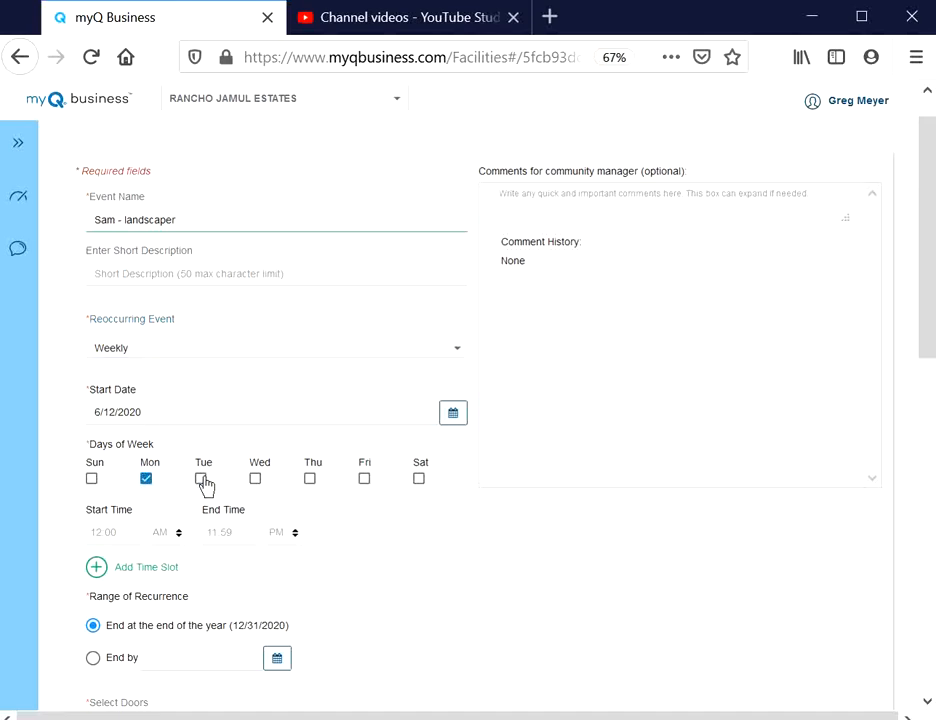
click(201, 479)
click(256, 480)
click(311, 480)
click(365, 481)
drag(930, 271, 930, 421)
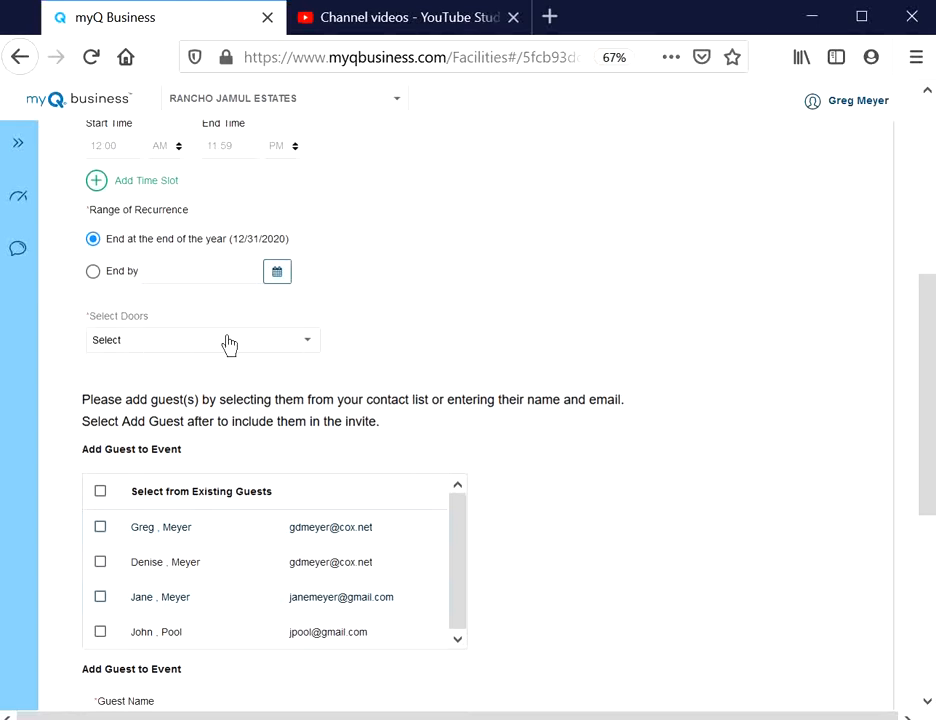
Step: Give the landscaper event Door 1 access, add one existing contact as guest, and submit it
click(309, 348)
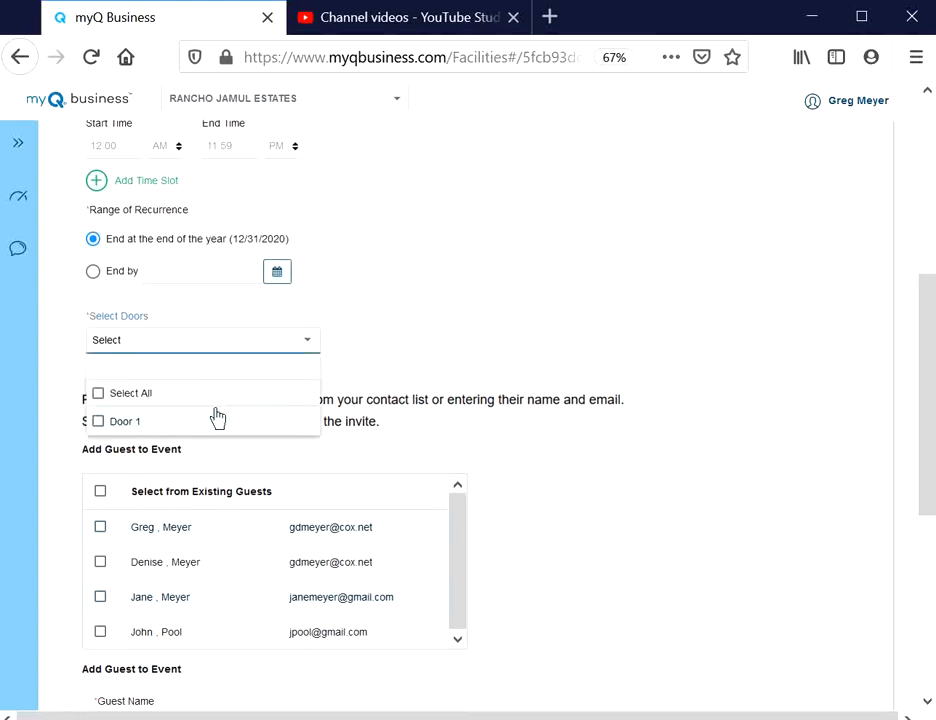
click(217, 421)
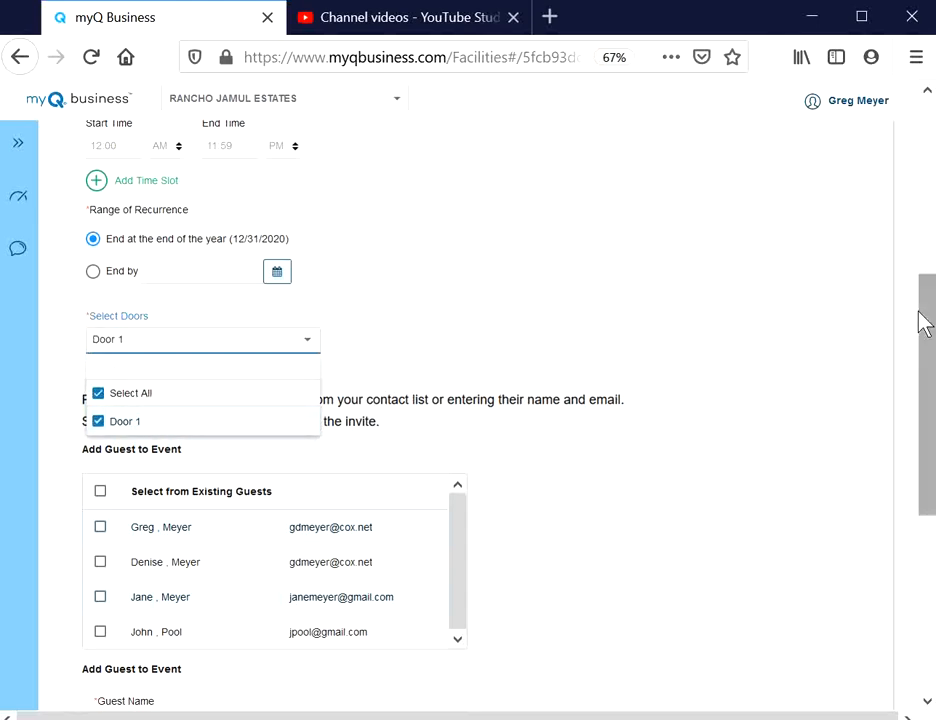
drag(922, 323, 925, 447)
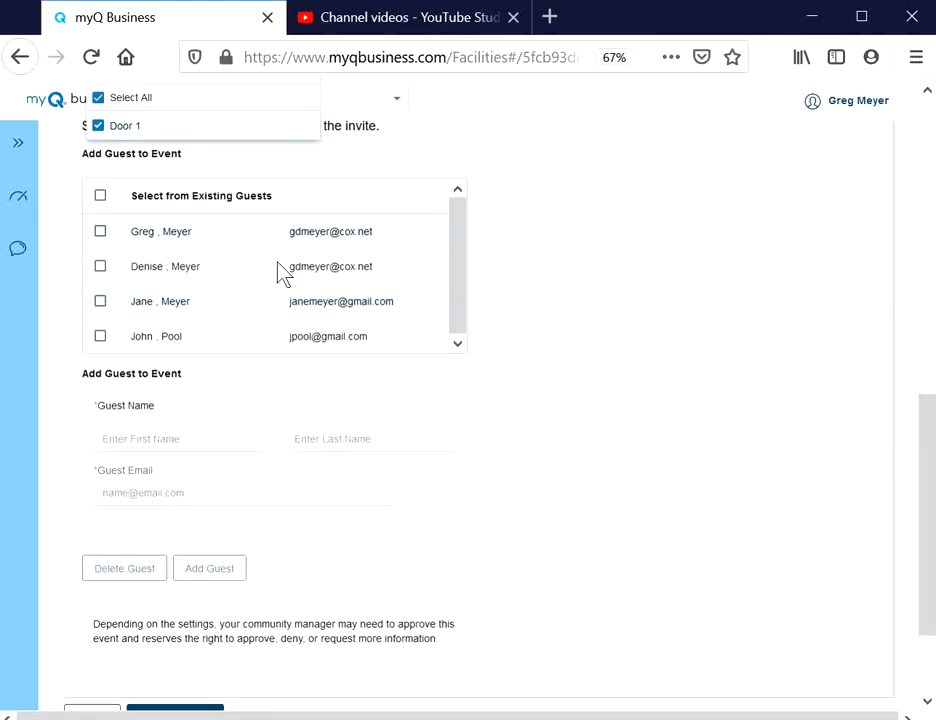
click(99, 266)
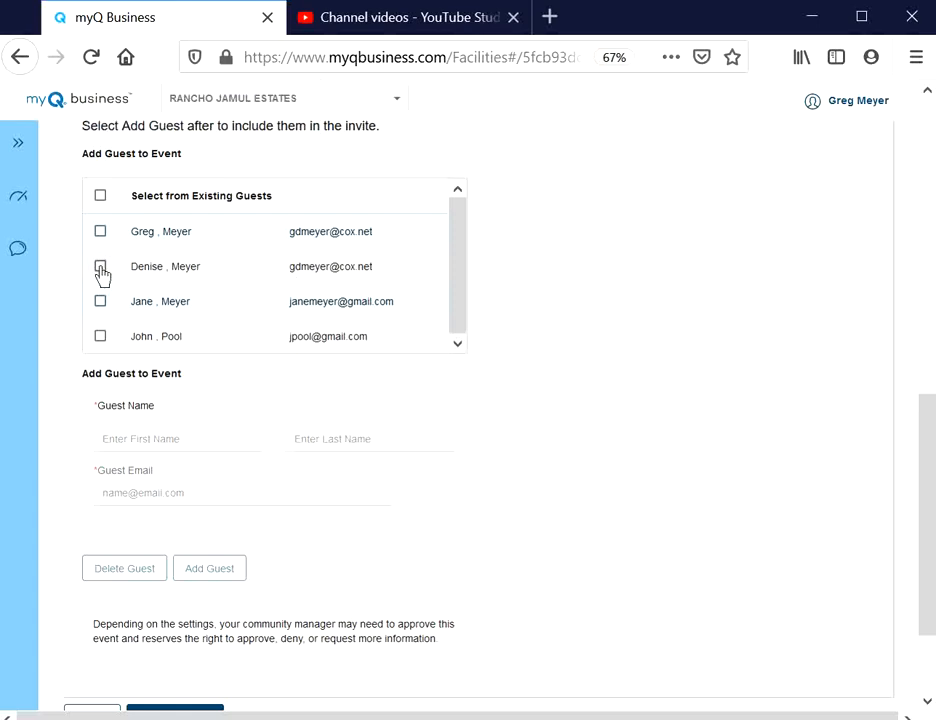
click(100, 267)
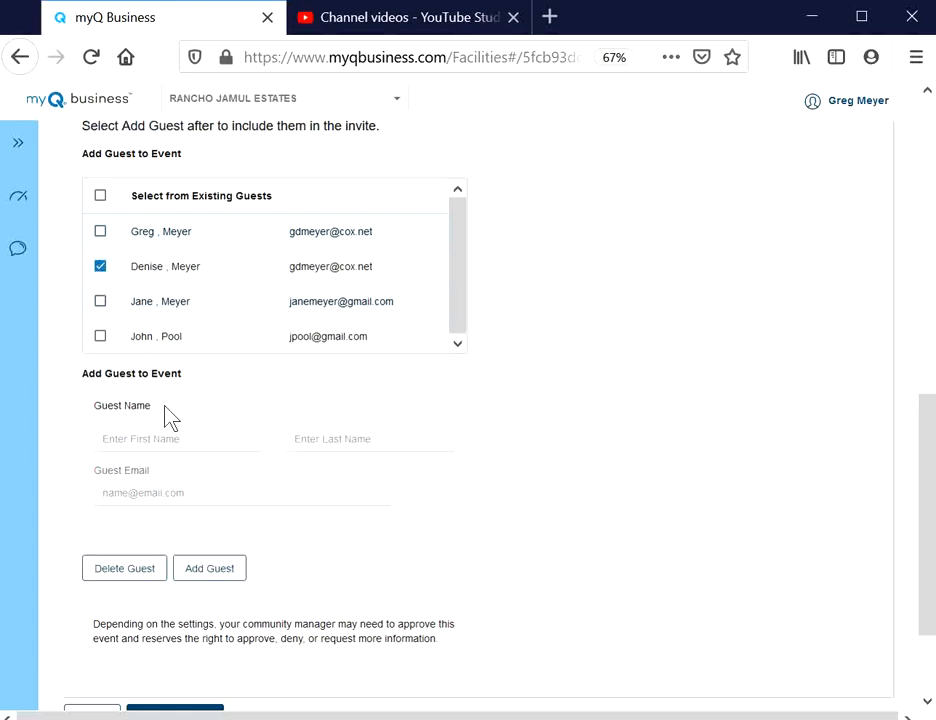
click(191, 579)
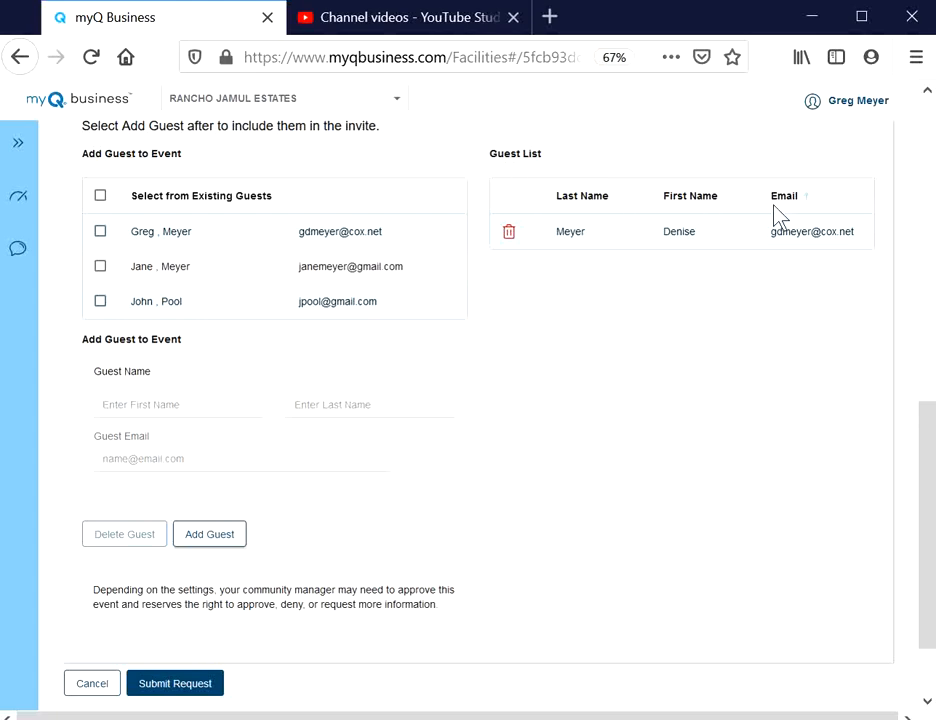
click(185, 684)
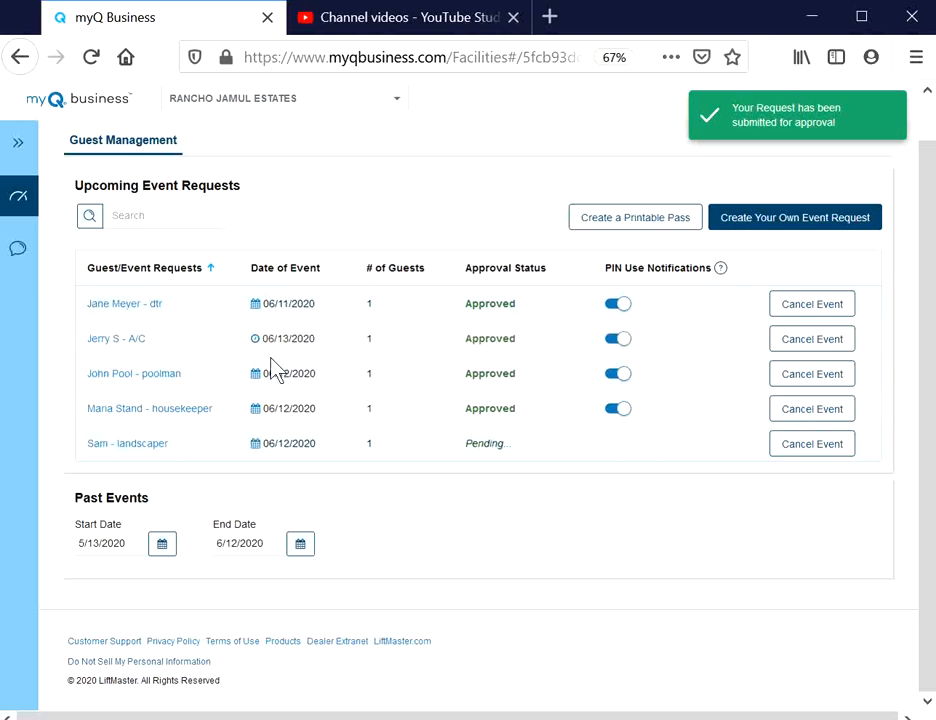
Step: Refresh the dashboard and enable PIN use notifications for the approved landscaper event
click(17, 207)
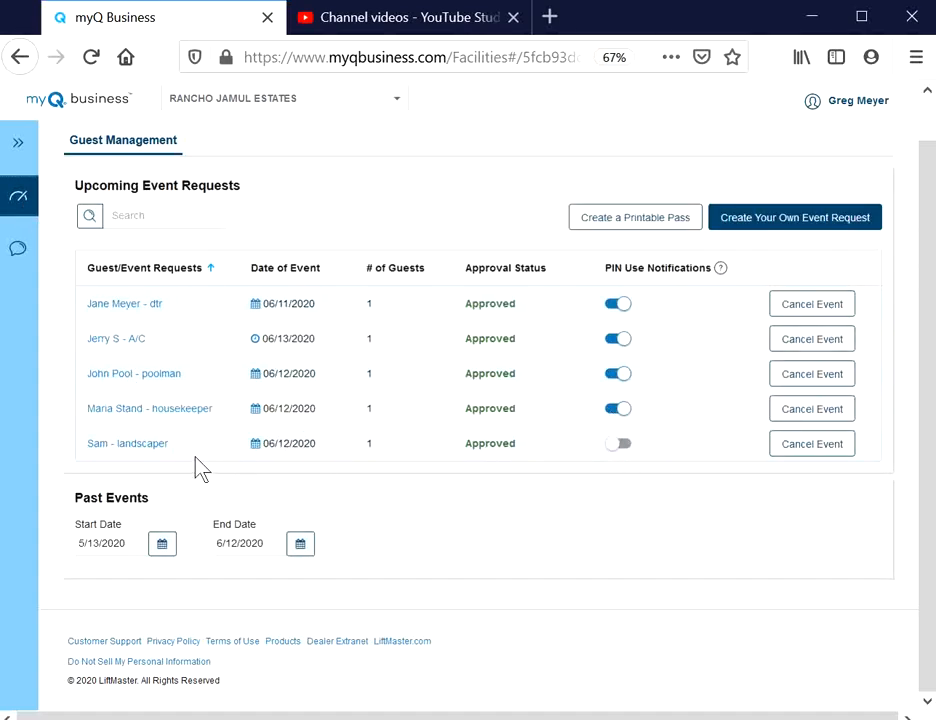
click(616, 444)
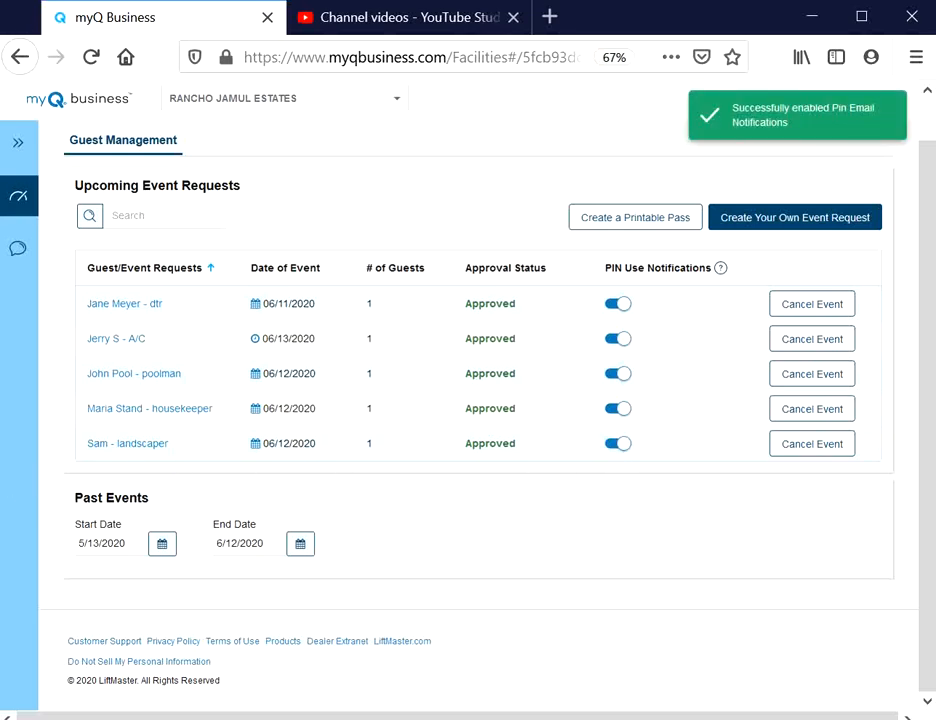
key(alt+Tab)
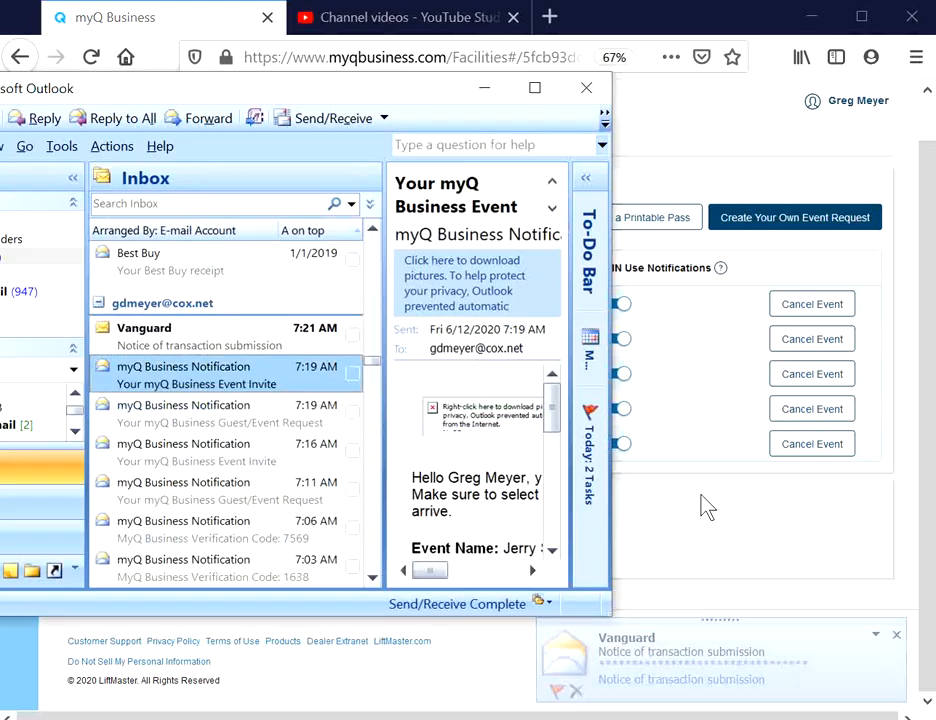
Step: Fetch new mail in Outlook and open the landscaper event's myQ Business approval email
key(alt+Tab)
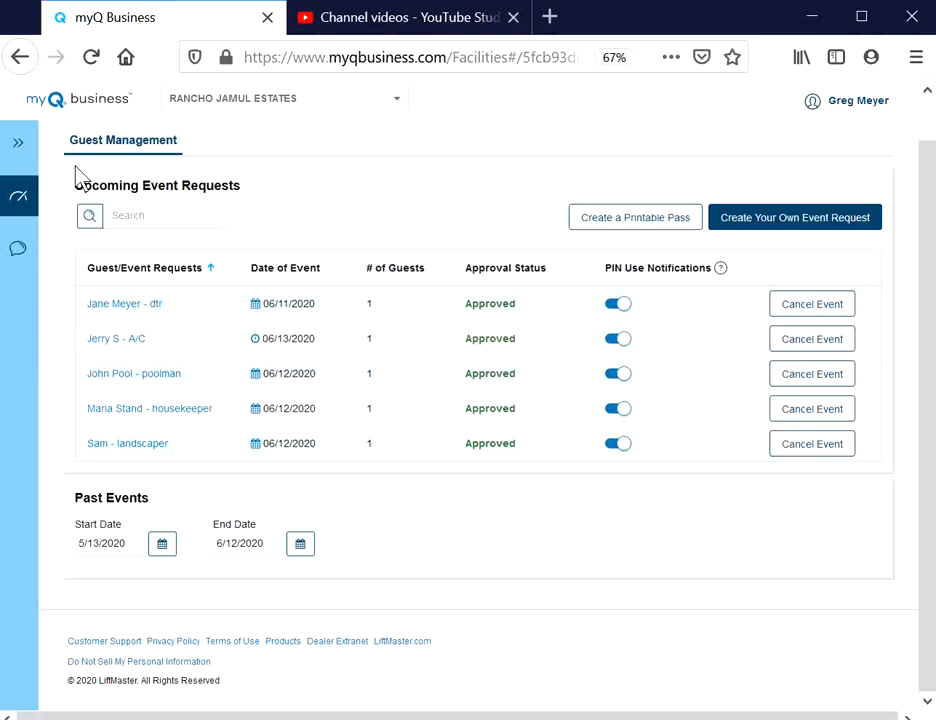
key(alt+Tab)
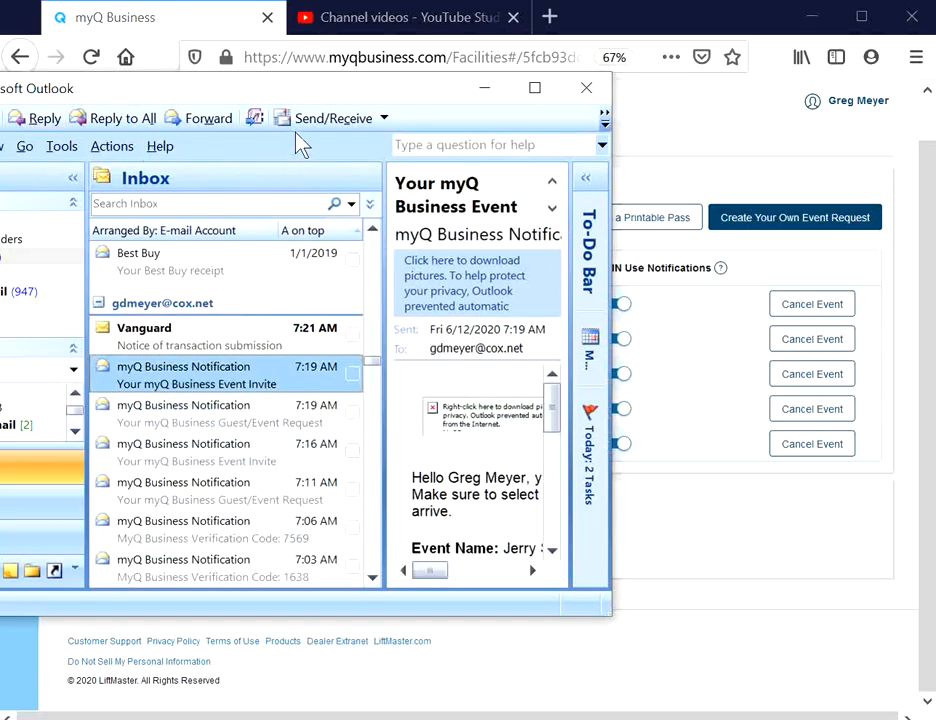
click(310, 120)
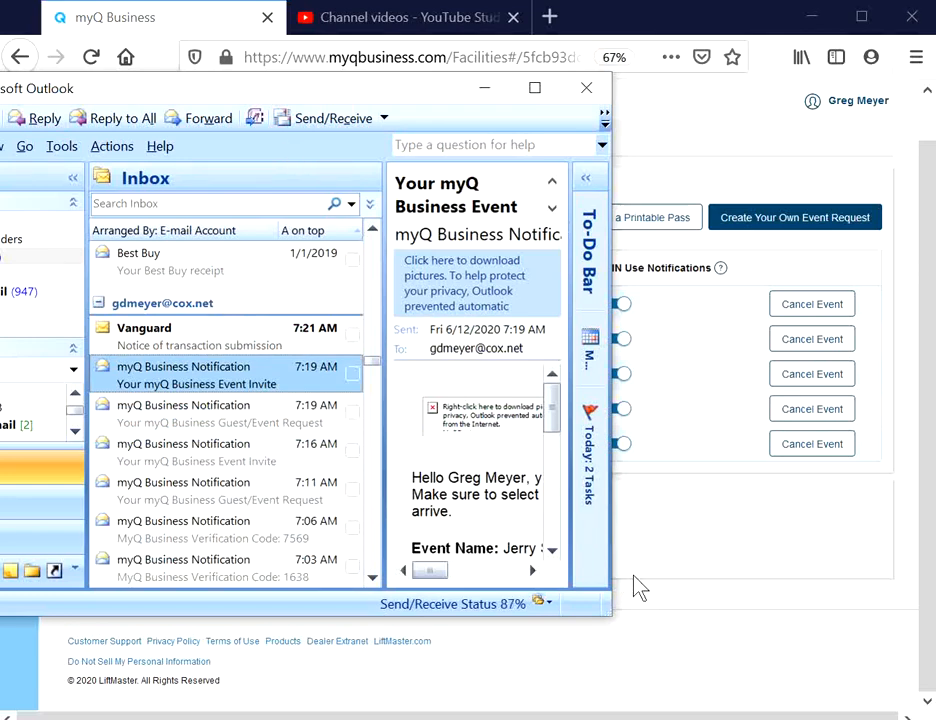
click(640, 588)
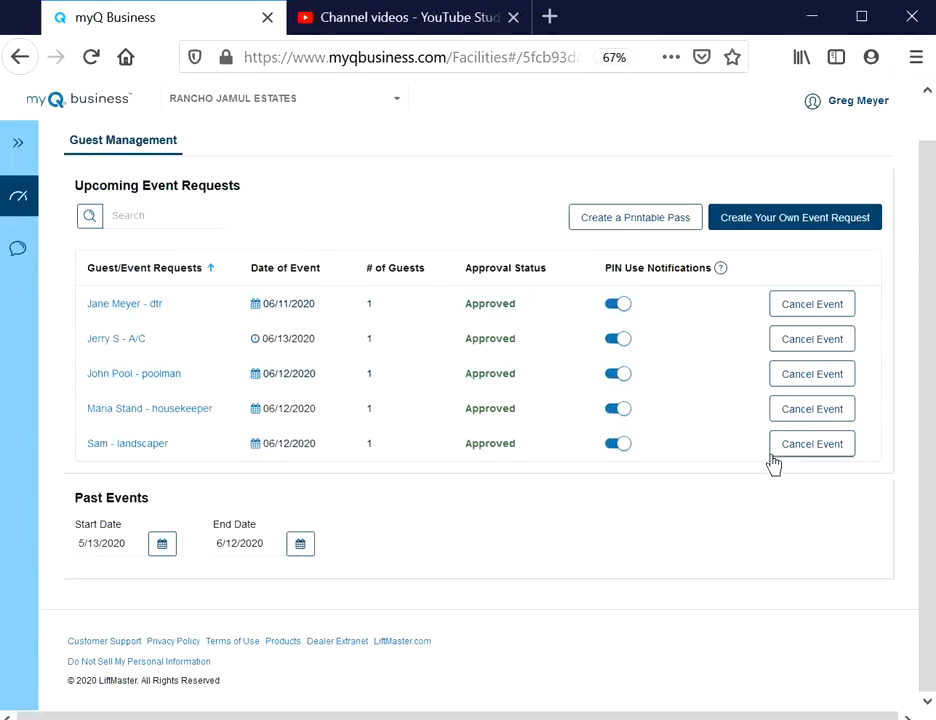
key(alt+Tab)
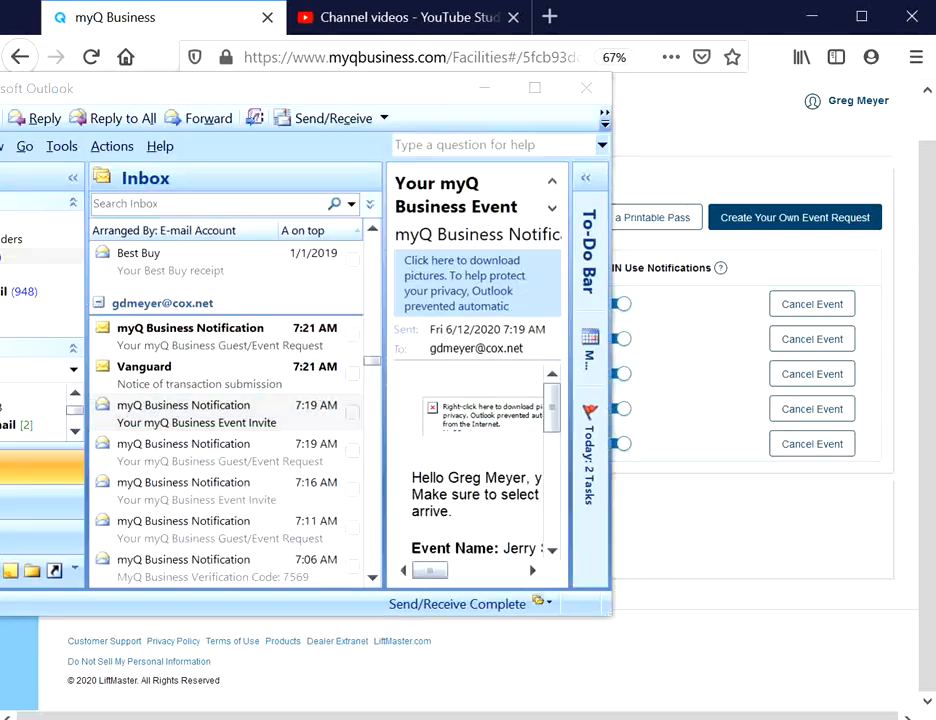
click(150, 335)
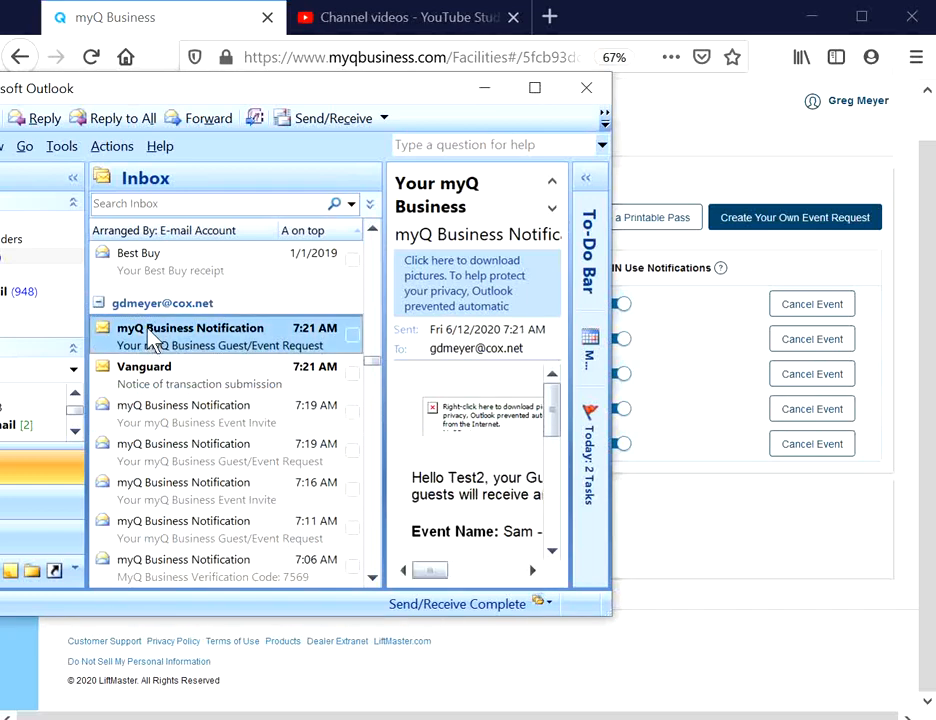
double_click(152, 337)
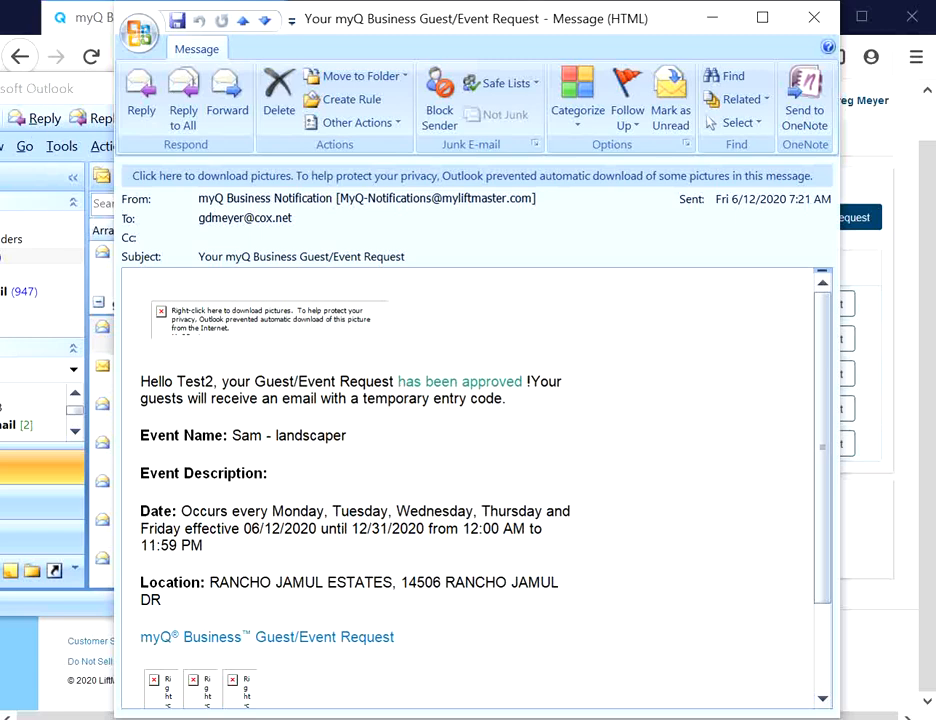
Step: Read the landscaper Event Invite's temporary entry code, then close the message and Outlook
click(24, 89)
click(308, 120)
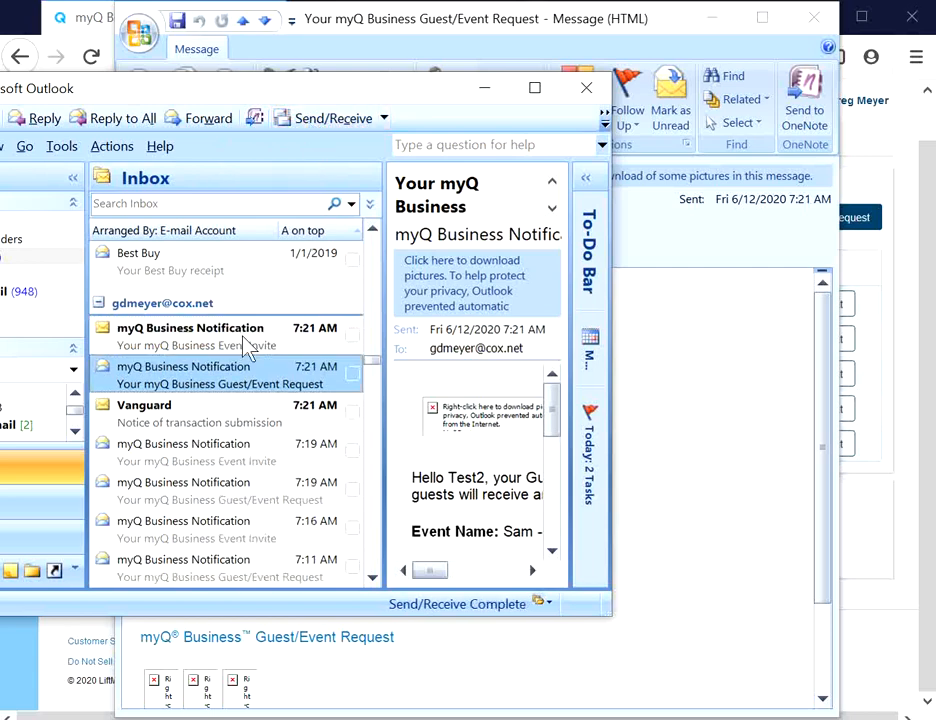
click(242, 340)
double_click(246, 343)
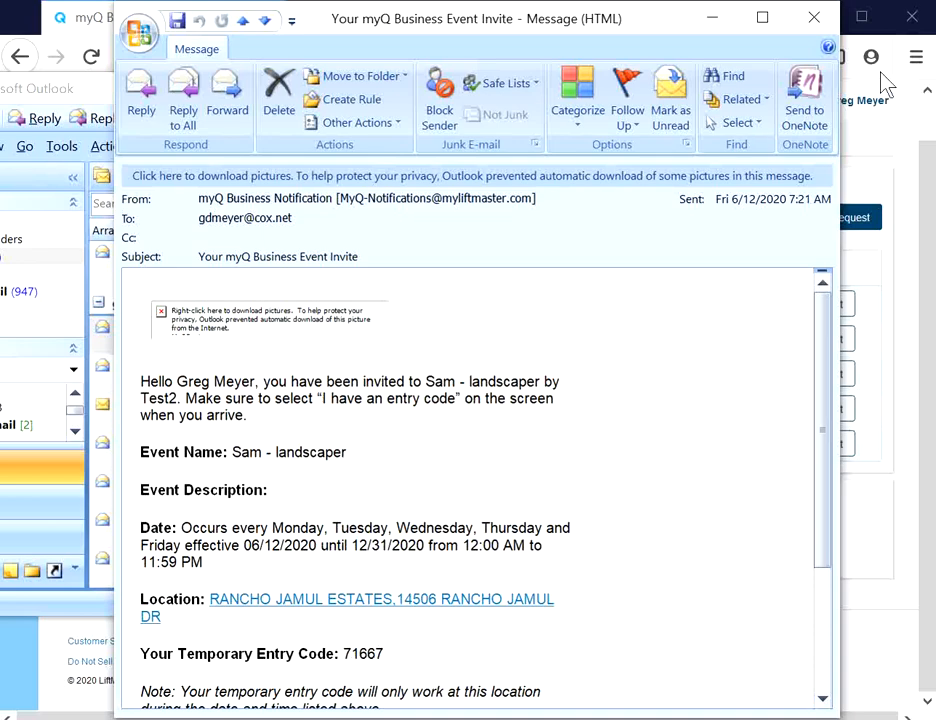
click(814, 18)
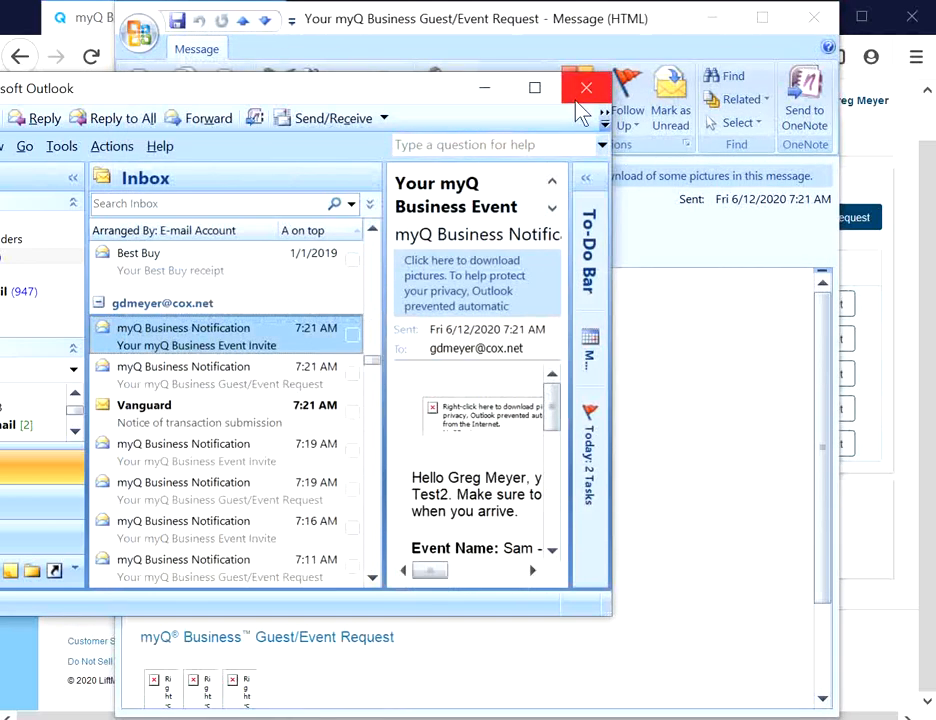
click(577, 99)
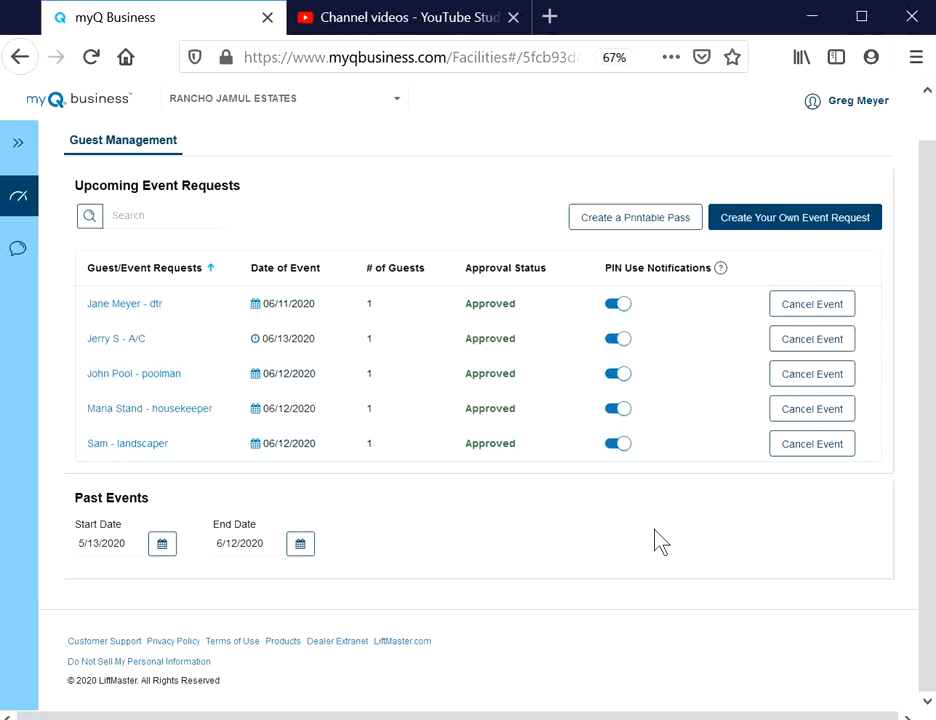
click(787, 719)
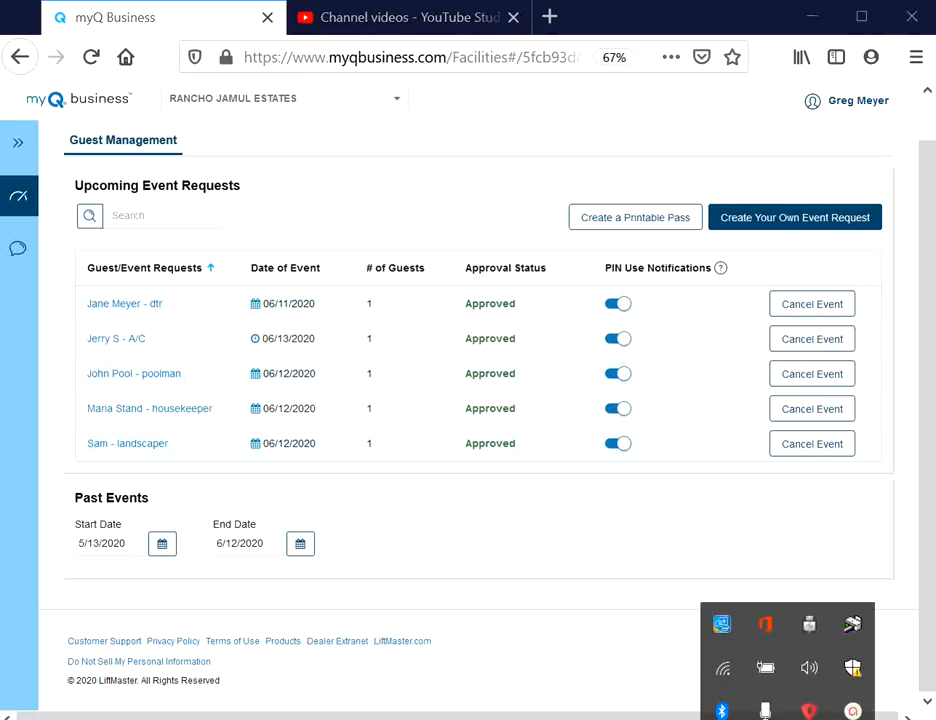
click(853, 711)
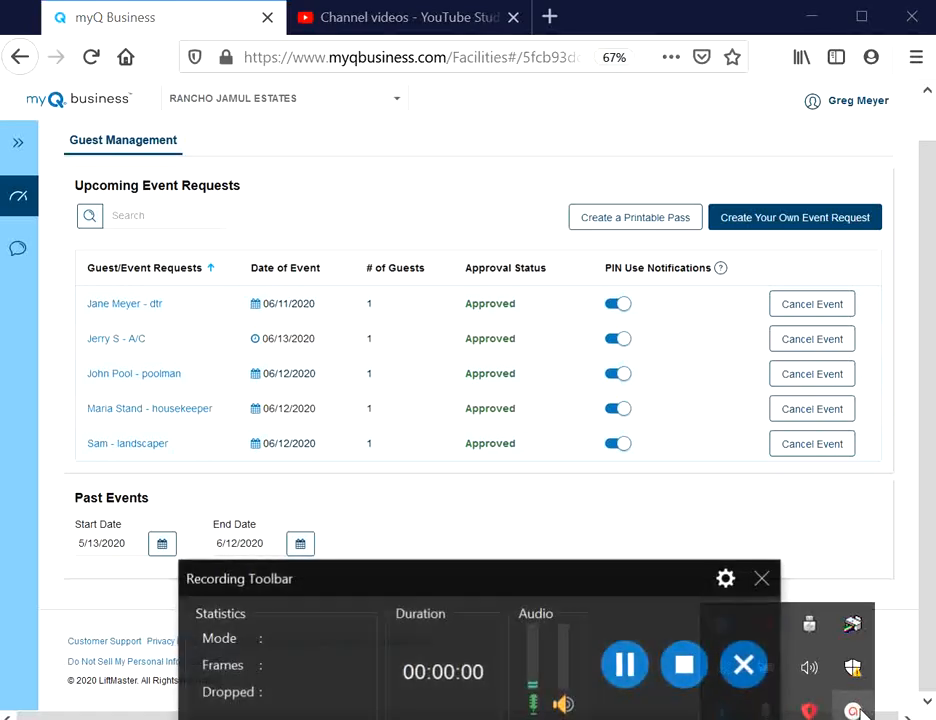